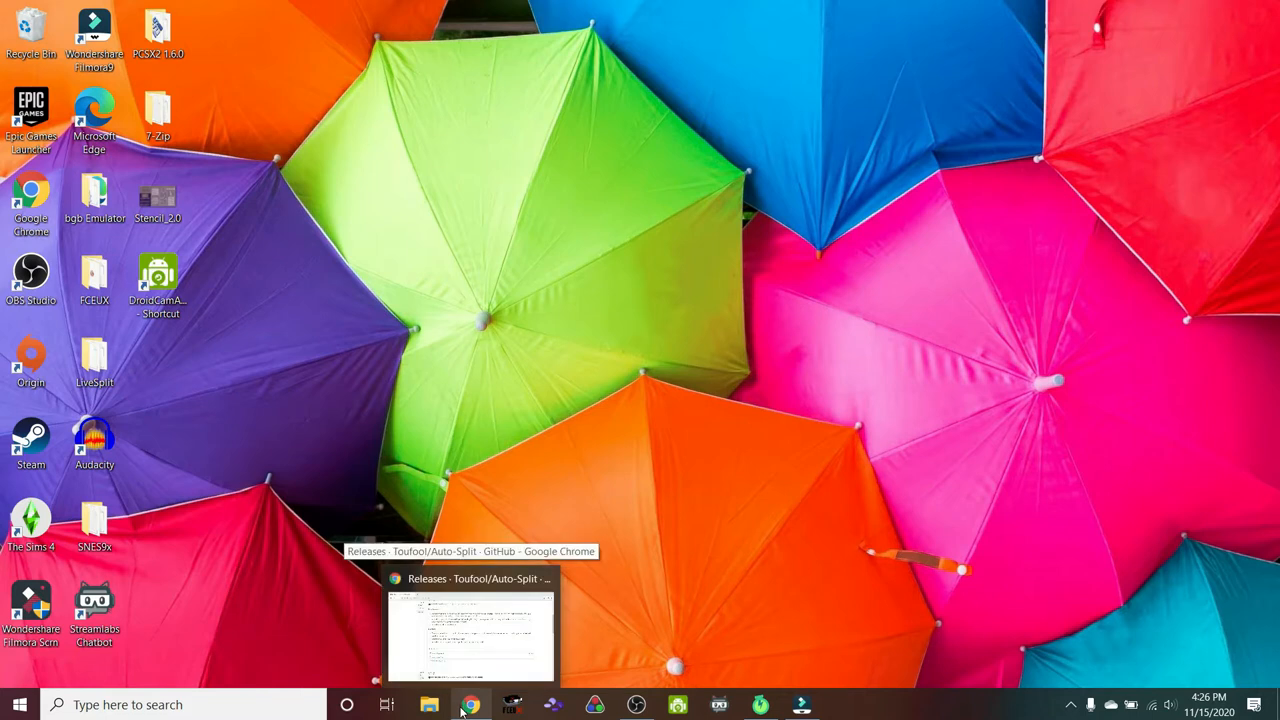
# Switch to Chrome and return to the top of the Toufool/Auto-Split repository's main page
pyautogui.click(463, 711)
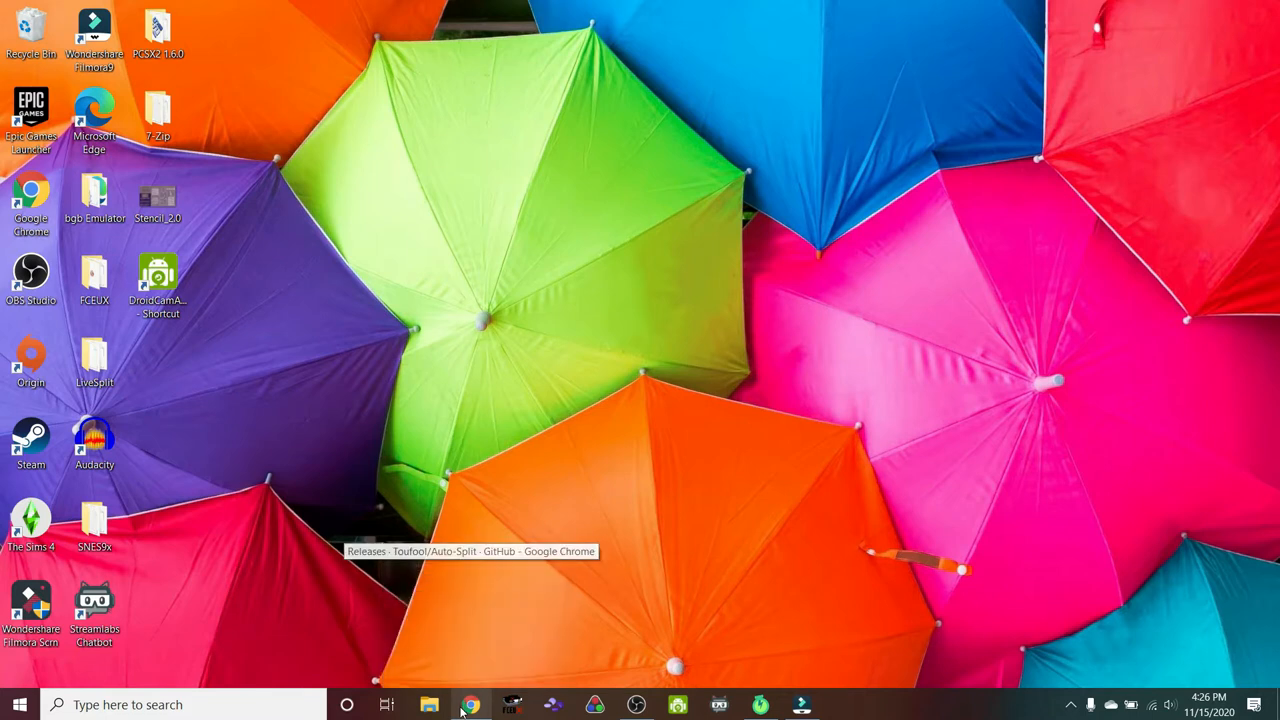
pyautogui.hotkey('alt', 'Left')
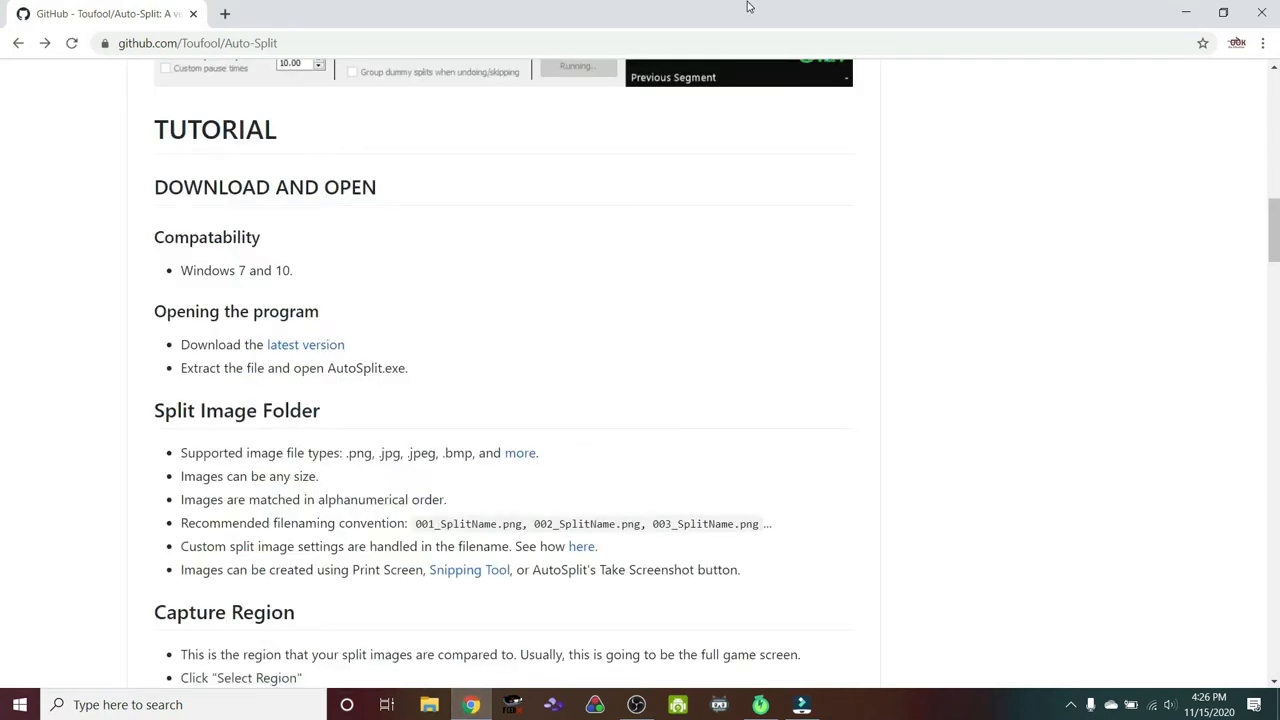
pyautogui.press('Up')
pyautogui.press('Up')
pyautogui.press('Up')
pyautogui.press('Up')
pyautogui.press('Up')
pyautogui.press('Up')
pyautogui.press('Up')
pyautogui.press('Up')
pyautogui.press('Up')
pyautogui.press('Up')
pyautogui.press('Up')
pyautogui.press('Up')
pyautogui.press('Up')
pyautogui.press('Up')
pyautogui.press('Up')
pyautogui.press('Up')
pyautogui.press('Up')
pyautogui.press('Up')
pyautogui.press('Up')
pyautogui.press('Up')
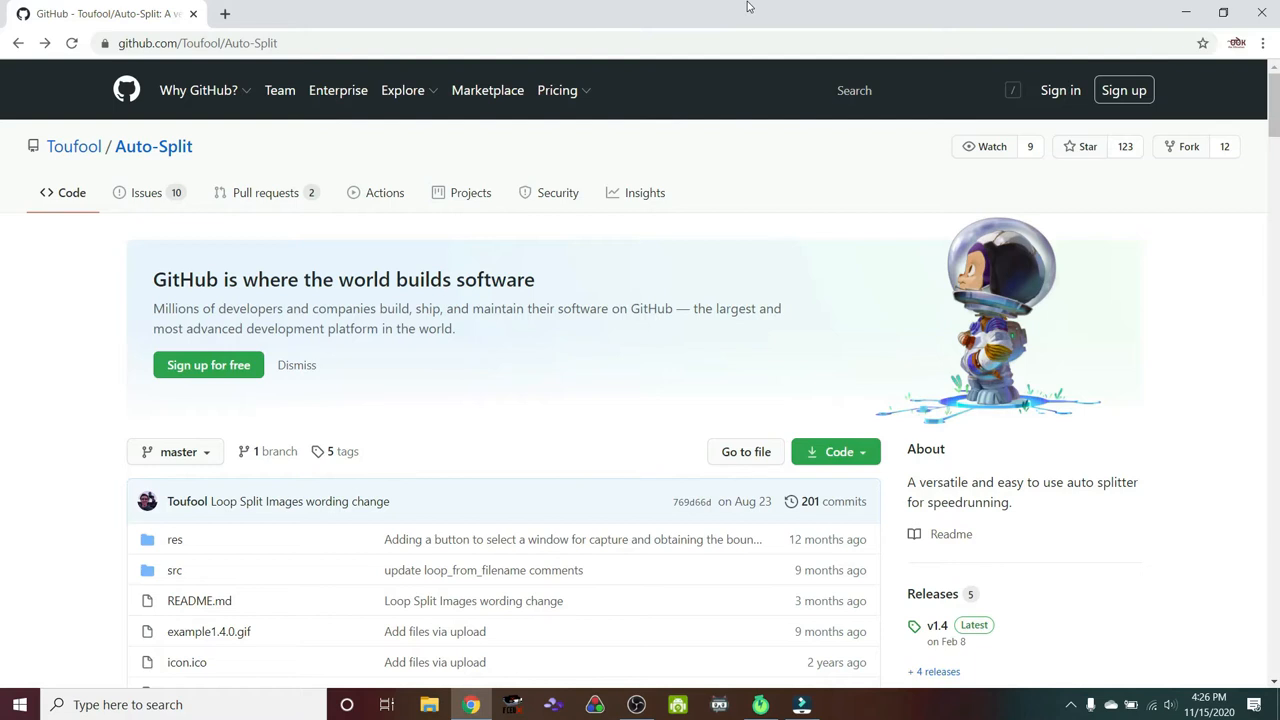
# Examine the repository's README from the AutoSplit description to the tutorial's download and opening instructions
pyautogui.press('Down')
pyautogui.press('Down')
pyautogui.press('Down')
pyautogui.press('Down')
pyautogui.press('Down')
pyautogui.press('Down')
pyautogui.press('Down')
pyautogui.press('Down')
pyautogui.press('Down')
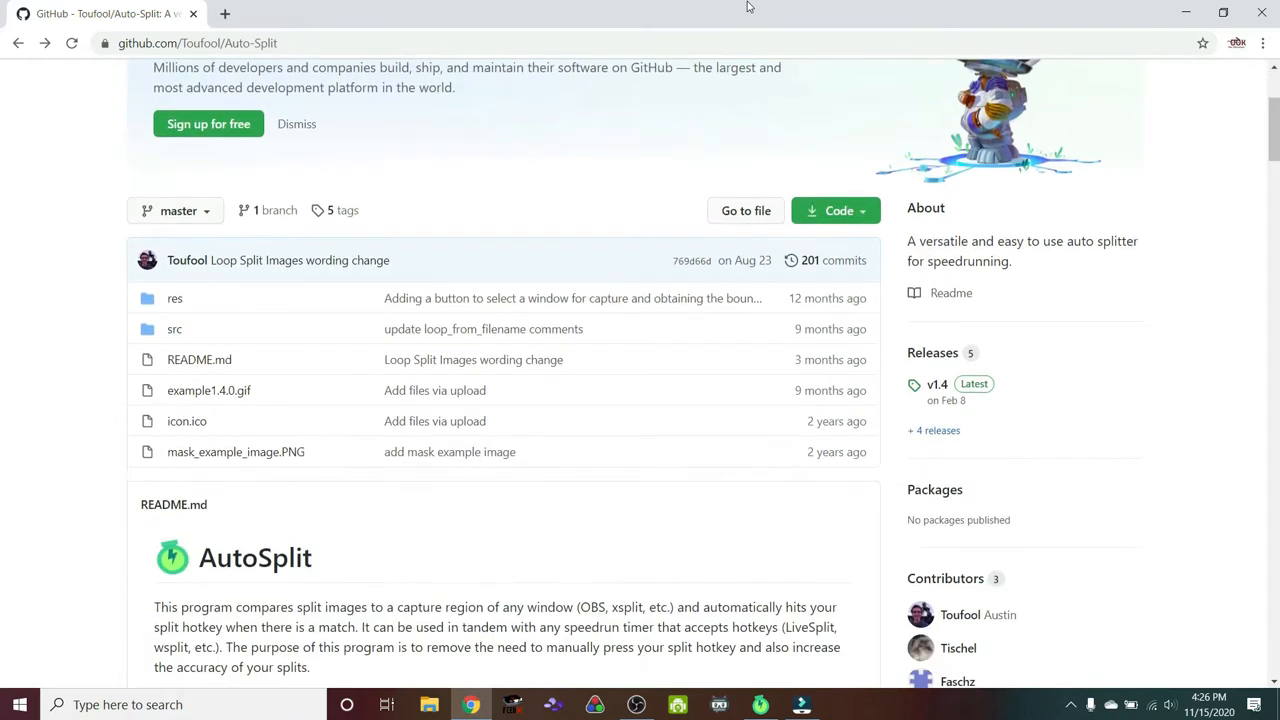
pyautogui.press('Down')
pyautogui.press('Down')
pyautogui.press('Down')
pyautogui.press('Down')
pyautogui.press('Down')
pyautogui.press('Down')
pyautogui.press('Down')
pyautogui.press('Down')
pyautogui.press('Down')
pyautogui.press('Down')
pyautogui.press('Down')
pyautogui.press('Down')
pyautogui.press('Down')
pyautogui.press('Down')
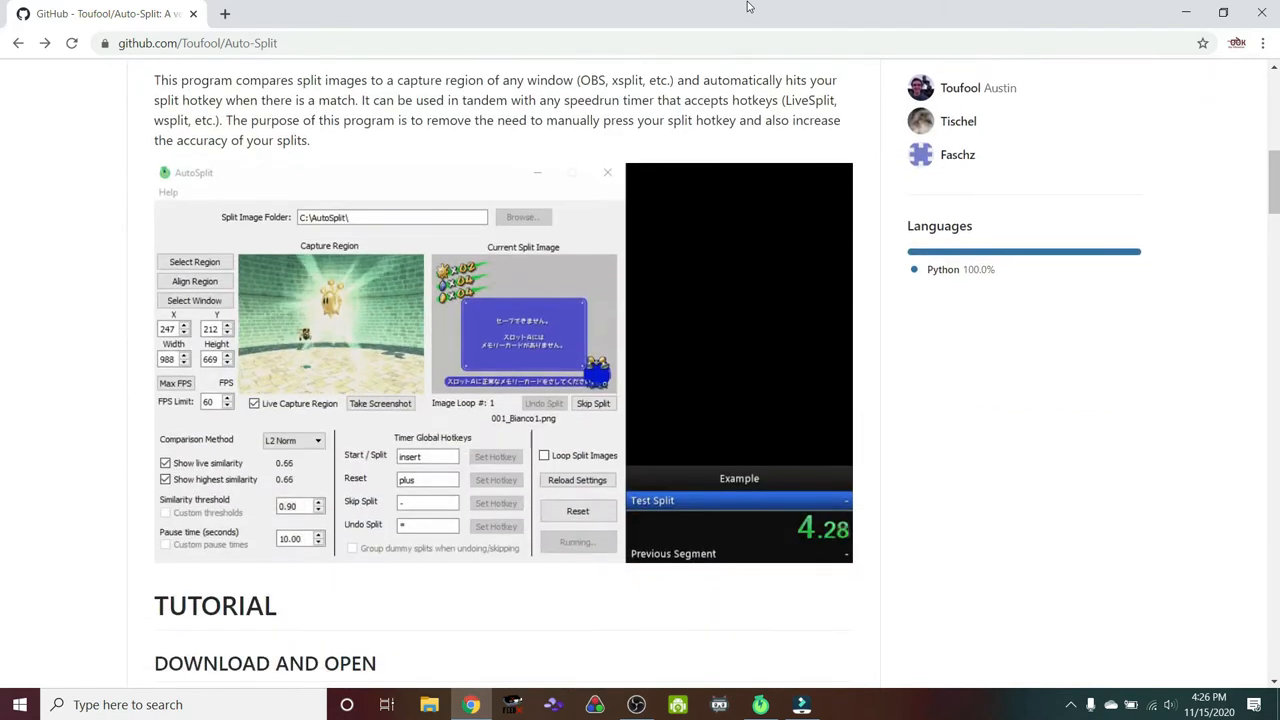
pyautogui.press('Down')
pyautogui.press('Down')
pyautogui.press('Down')
pyautogui.press('Down')
pyautogui.press('Down')
pyautogui.press('Down')
pyautogui.press('Down')
pyautogui.press('Down')
pyautogui.press('Down')
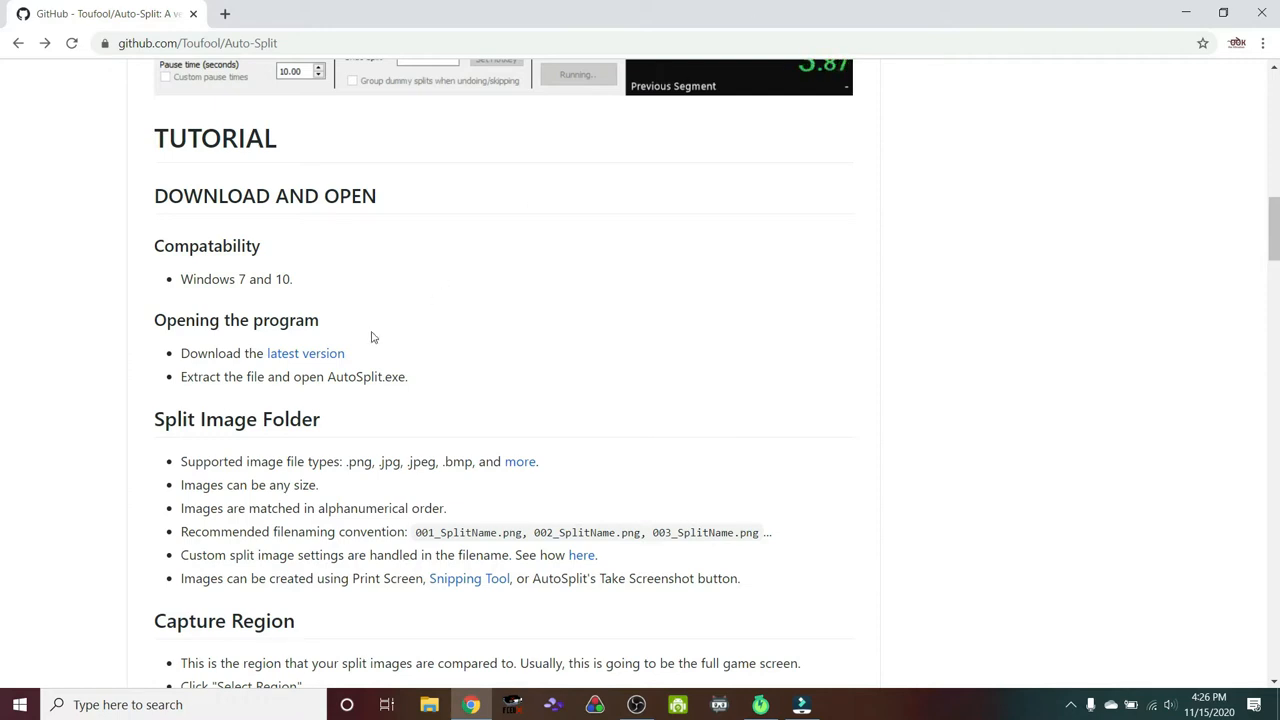
# Open the latest version link in the README and view the v1.4 release's downloadable assets
pyautogui.click(307, 365)
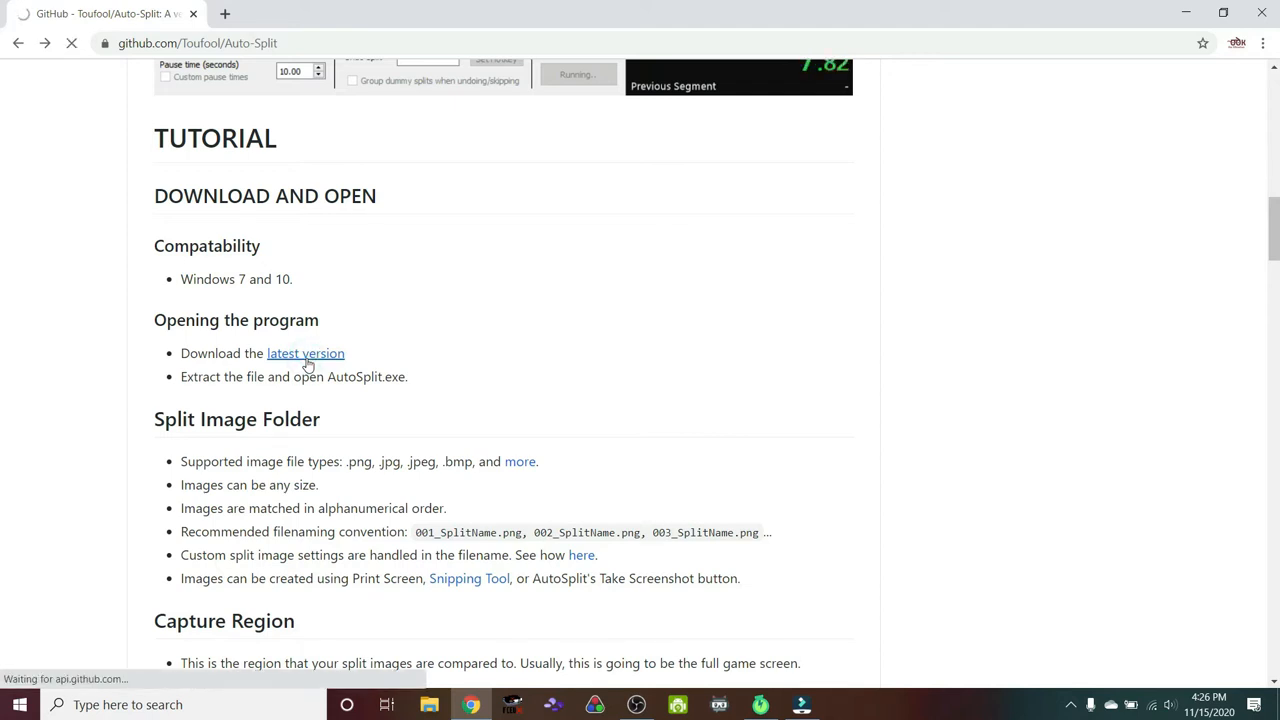
pyautogui.scroll(-3, 491, 515)
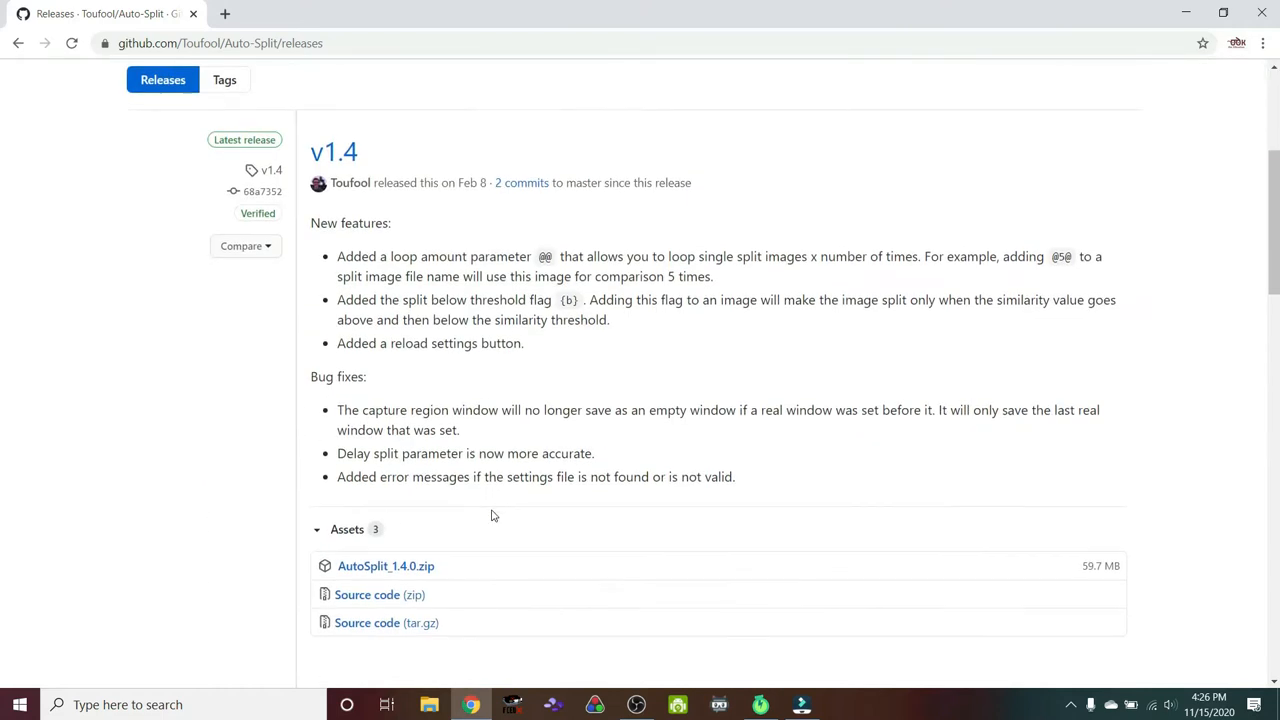
pyautogui.scroll(-1, 491, 515)
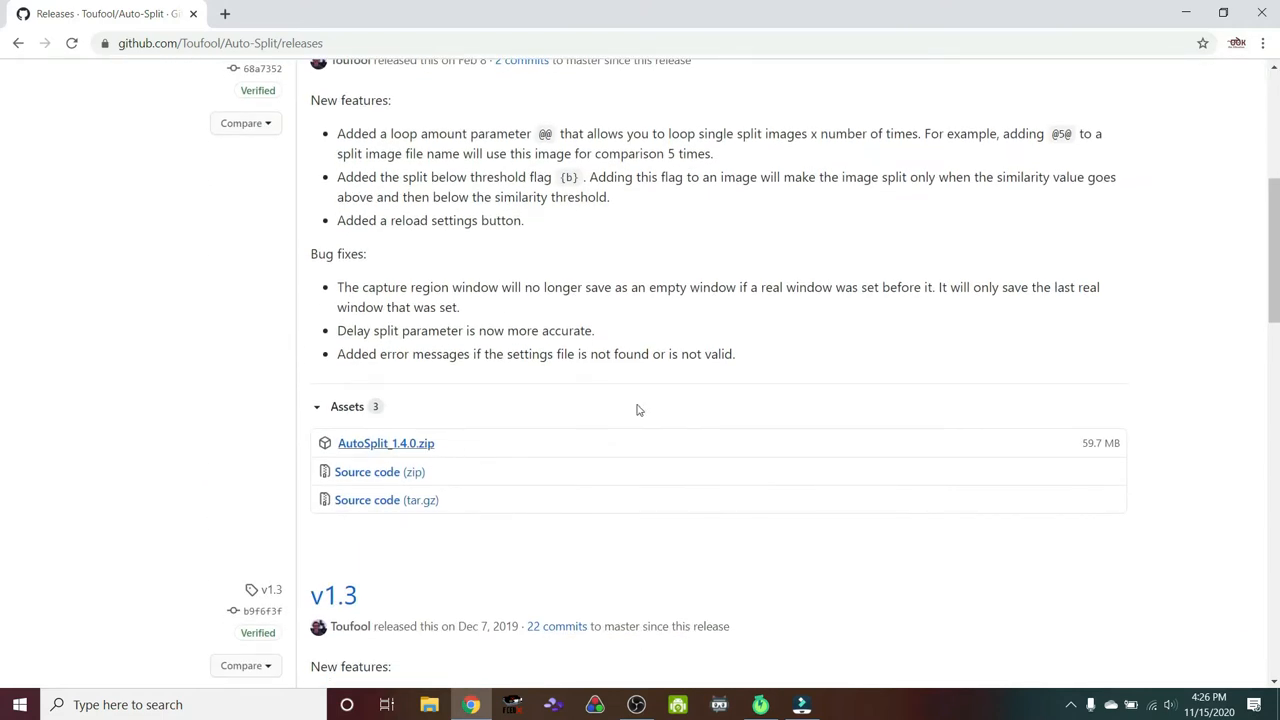
# Minimize the browser, check the contents of the desktop's LiveSplit folder, and close the folder
pyautogui.click(1184, 14)
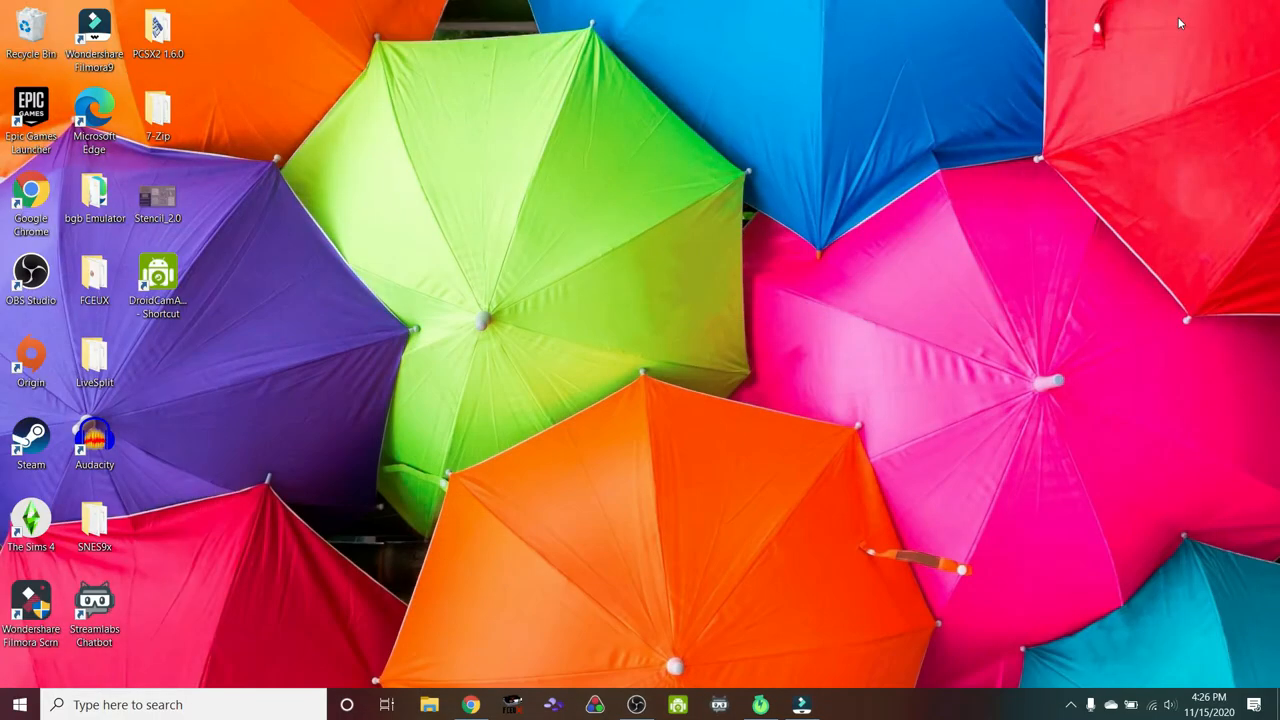
pyautogui.doubleClick(97, 346)
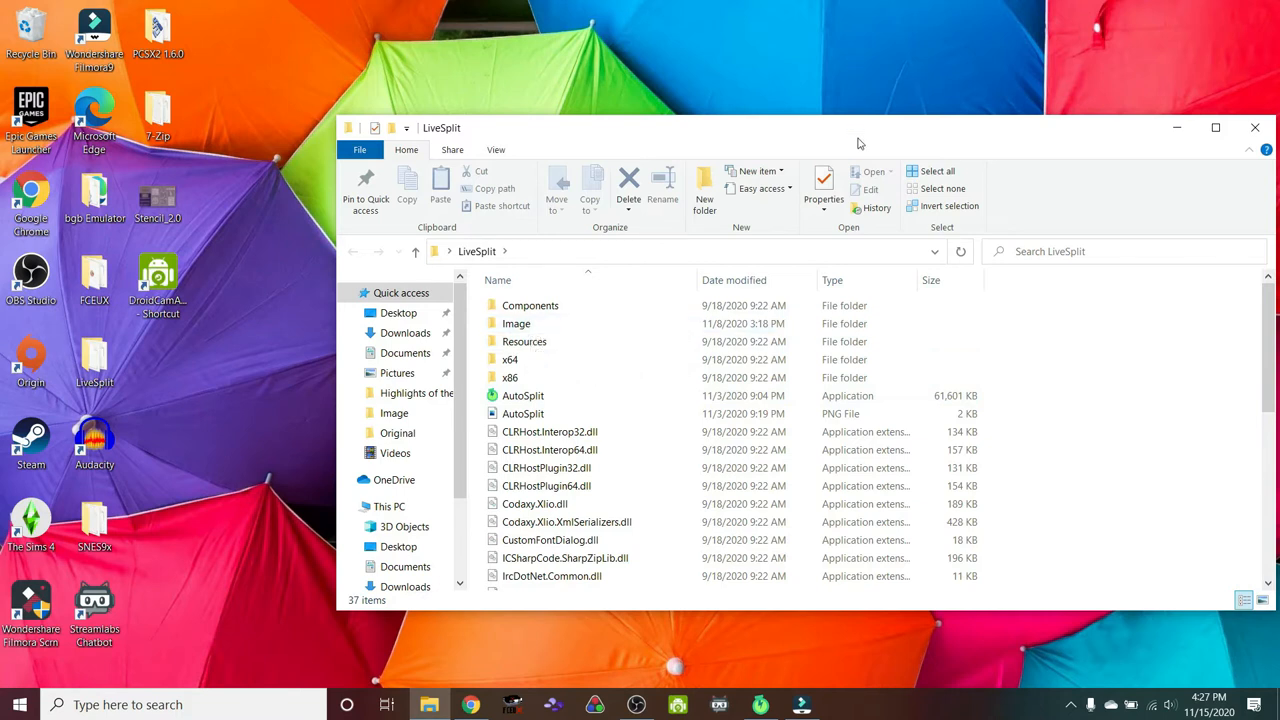
pyautogui.click(1259, 127)
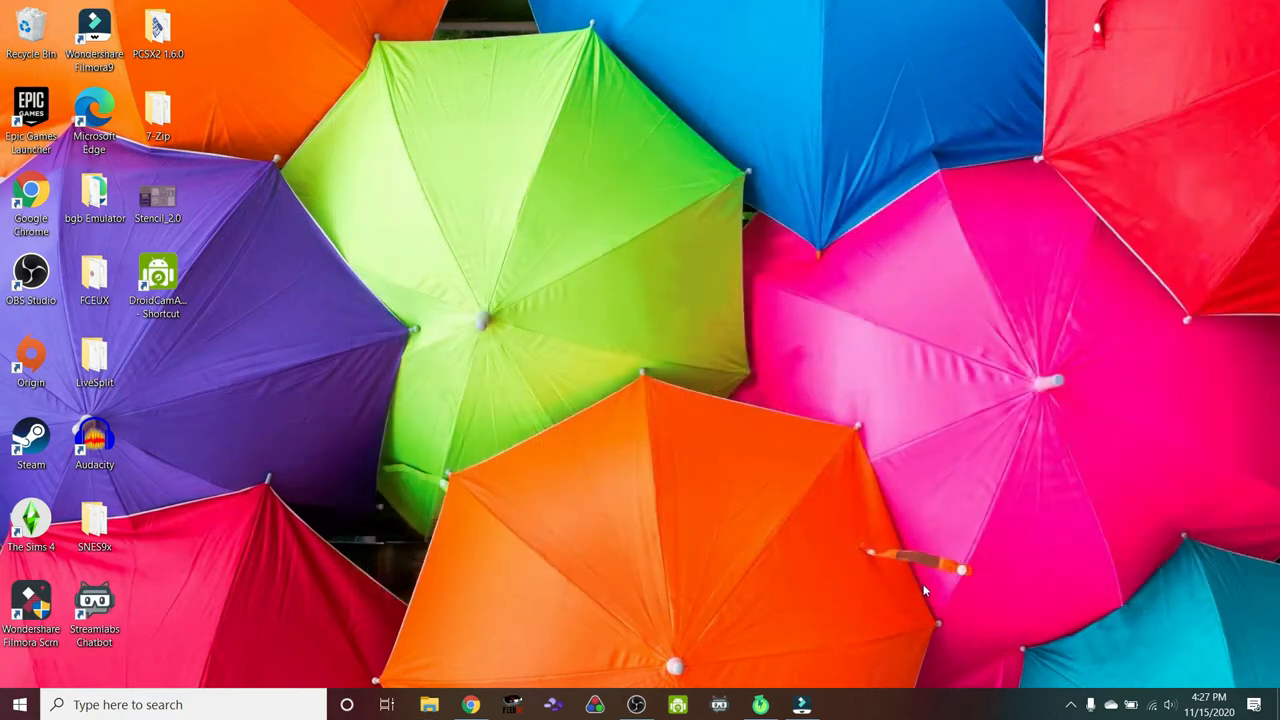
# Bring up the AutoSplit window and move it up to an open area of the desktop
pyautogui.click(770, 710)
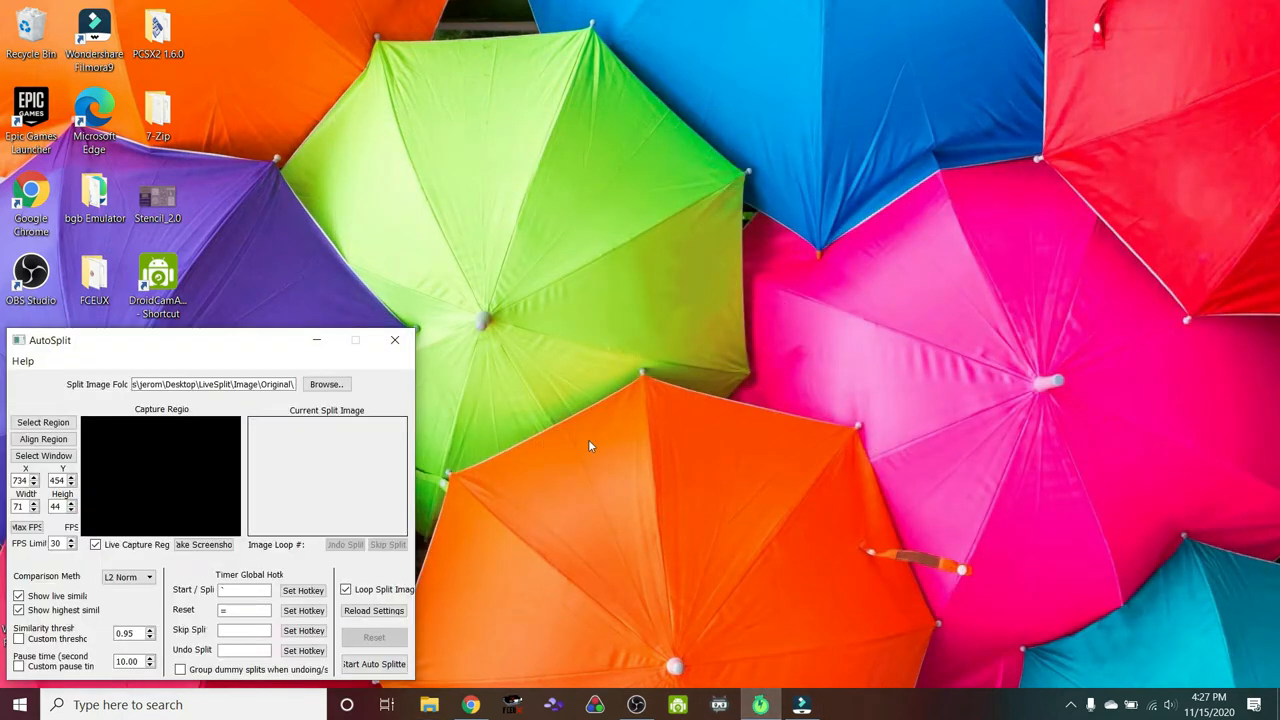
pyautogui.moveTo(207, 347); pyautogui.dragTo(422, 158)
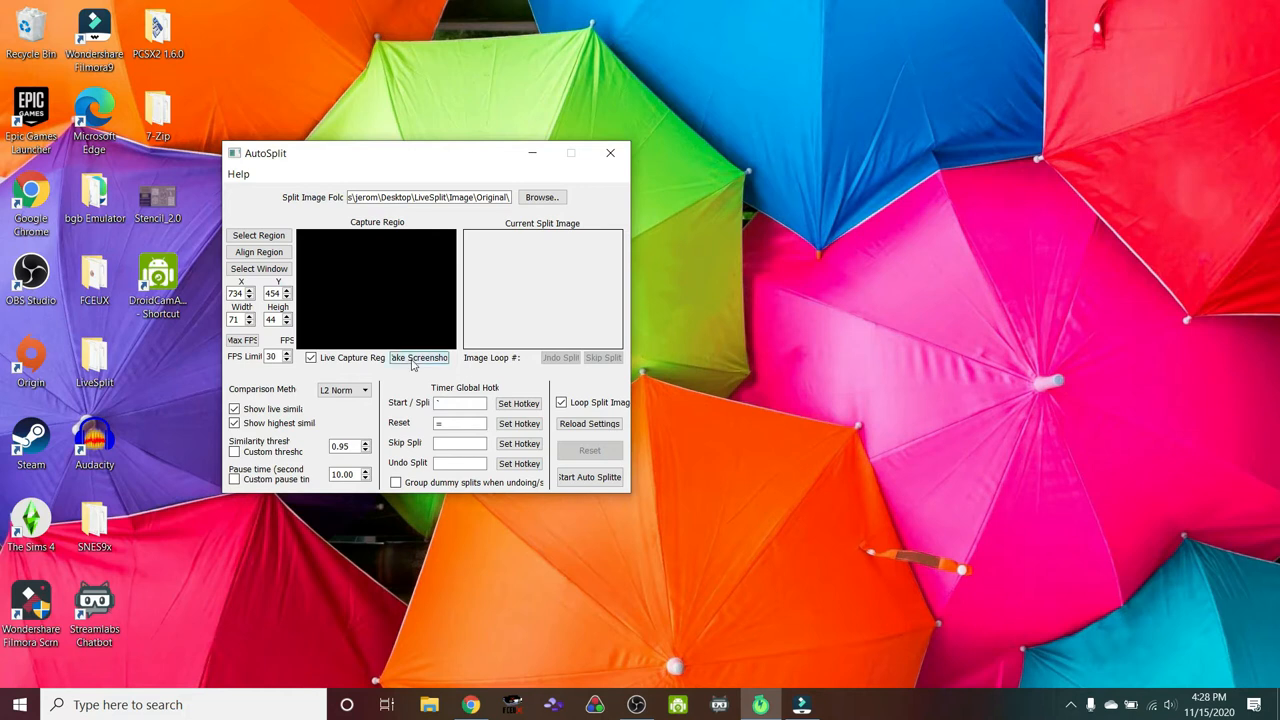
pyautogui.click(511, 705)
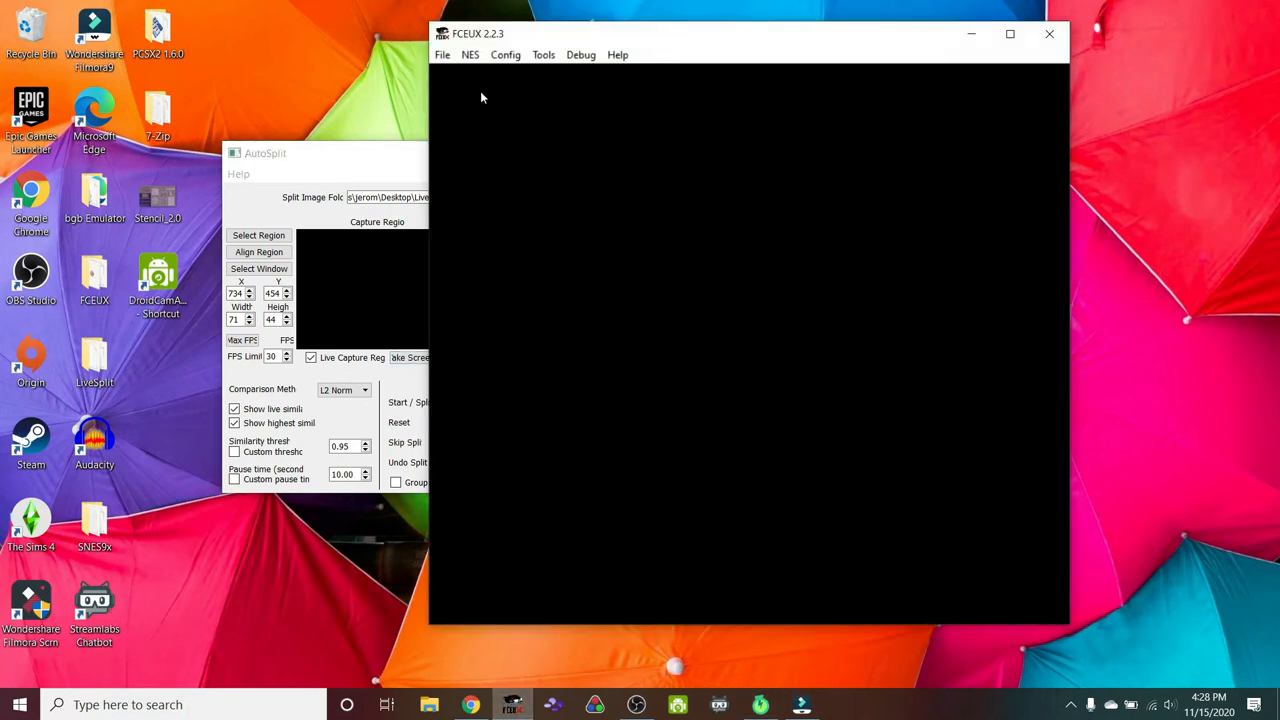
pyautogui.click(443, 56)
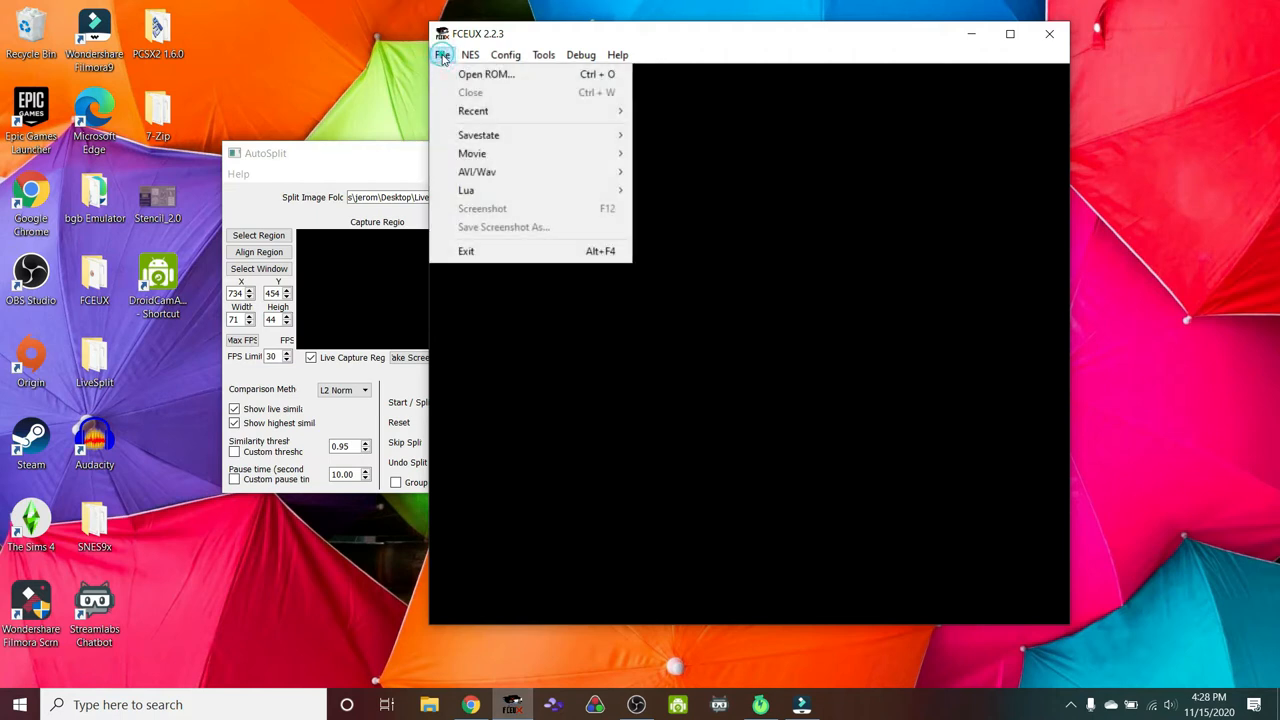
pyautogui.click(443, 56)
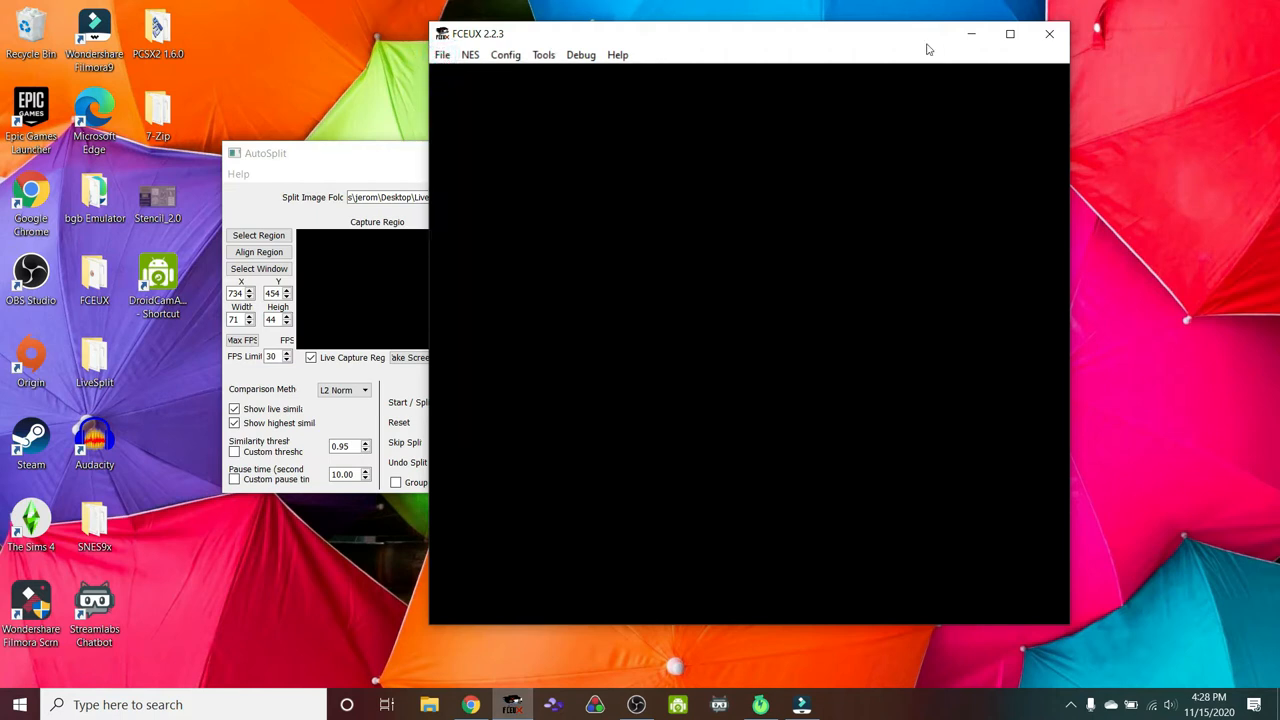
pyautogui.click(1062, 34)
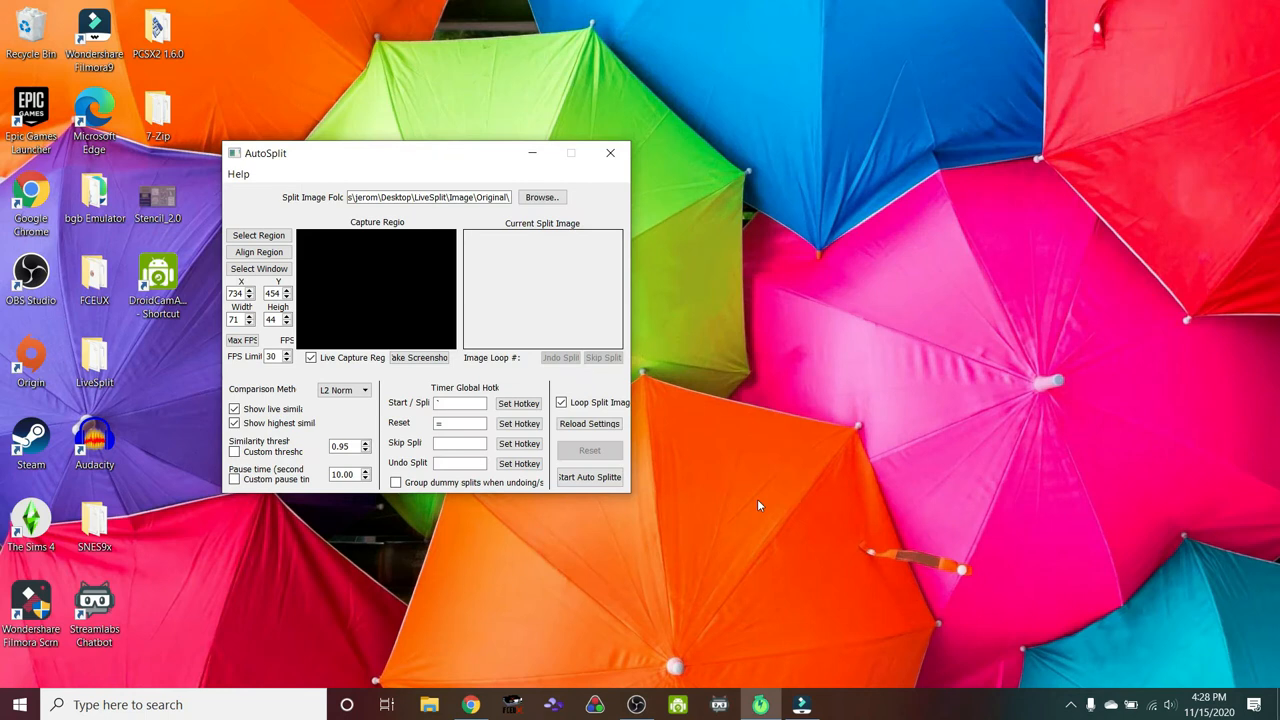
# Bring up OBS Studio and move the AutoSplit window clear of the OBS preview
pyautogui.click(636, 705)
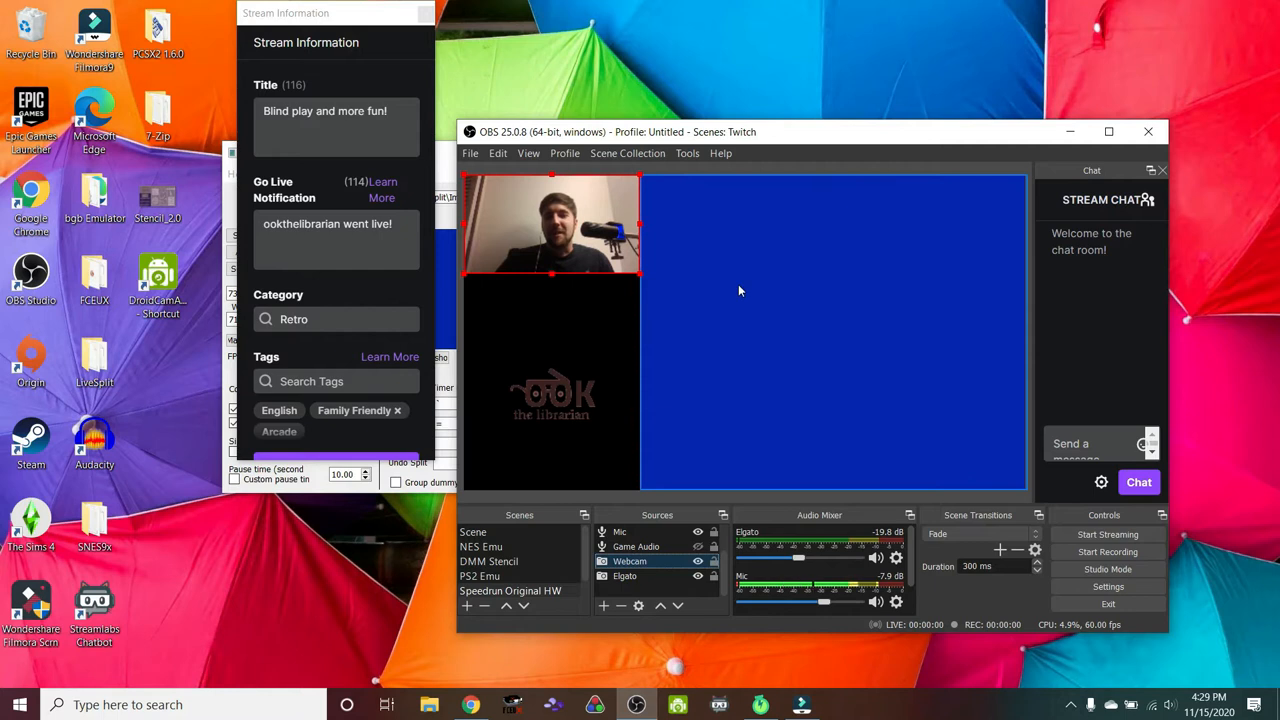
pyautogui.click(446, 162)
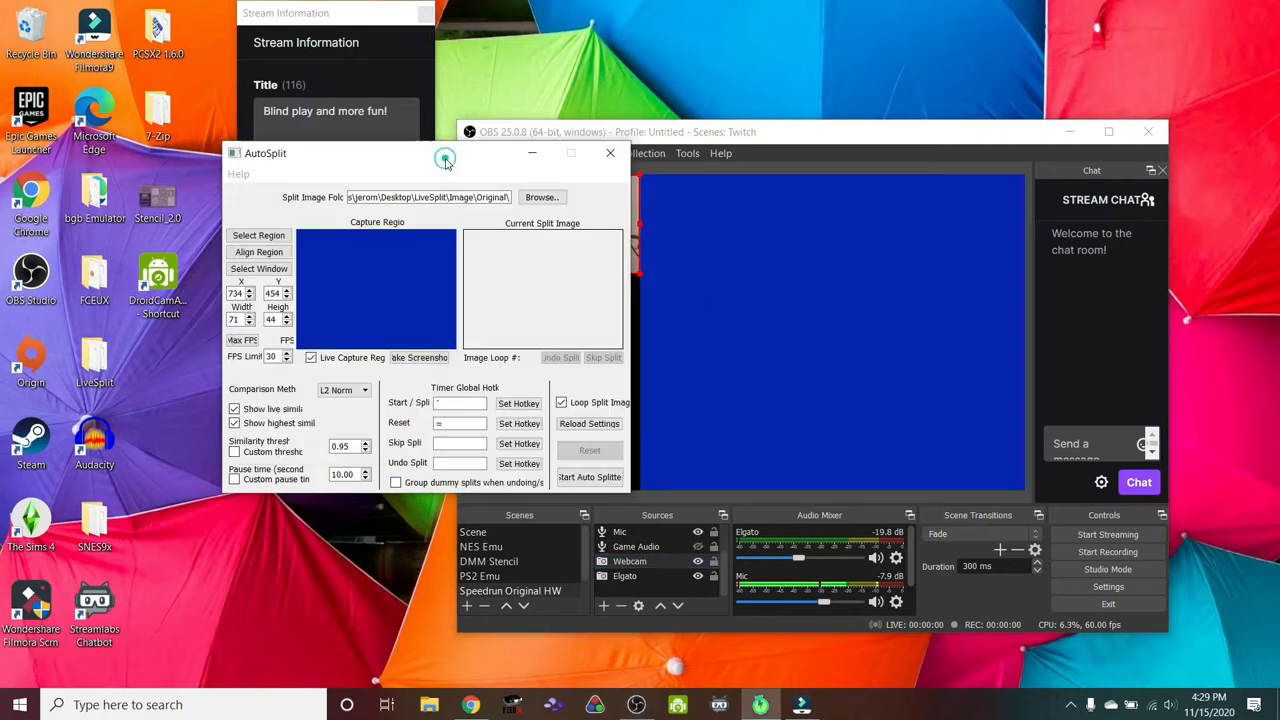
pyautogui.moveTo(446, 162); pyautogui.dragTo(242, 343)
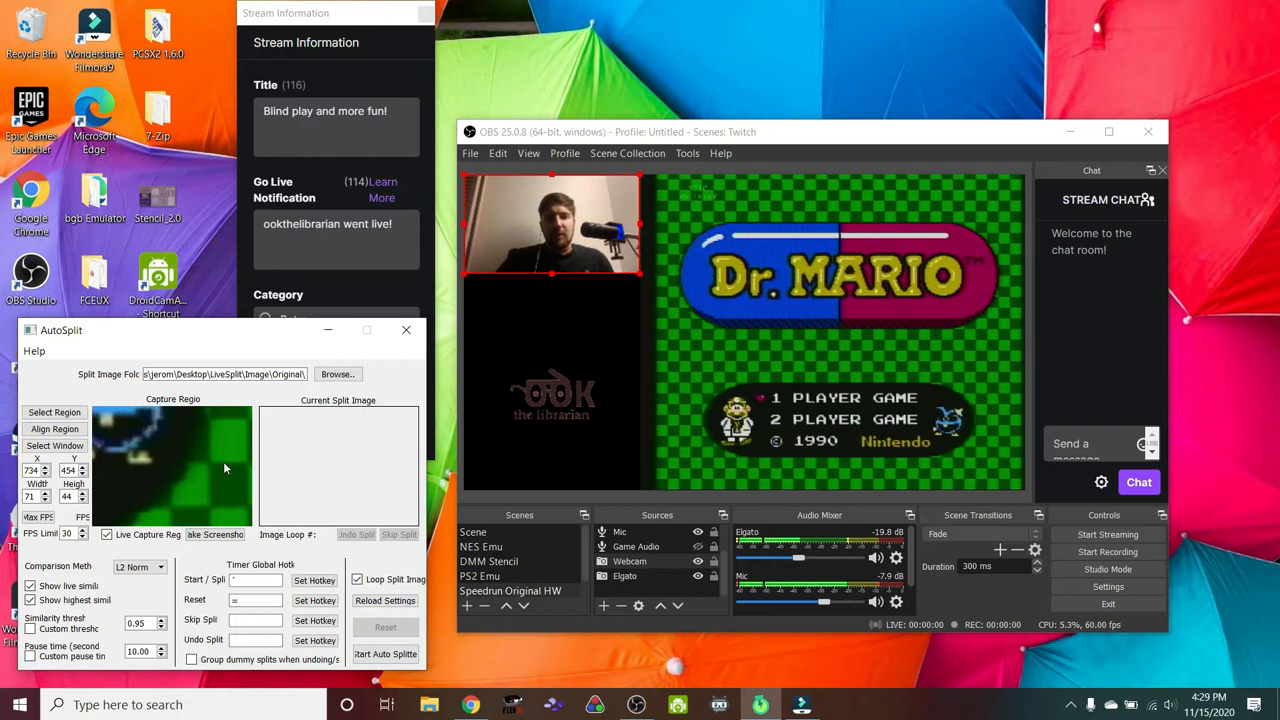
# Capture the OBS window in AutoSplit, narrowing the region to the full VIRUS counter, about 108 by 49 pixels
pyautogui.click(71, 447)
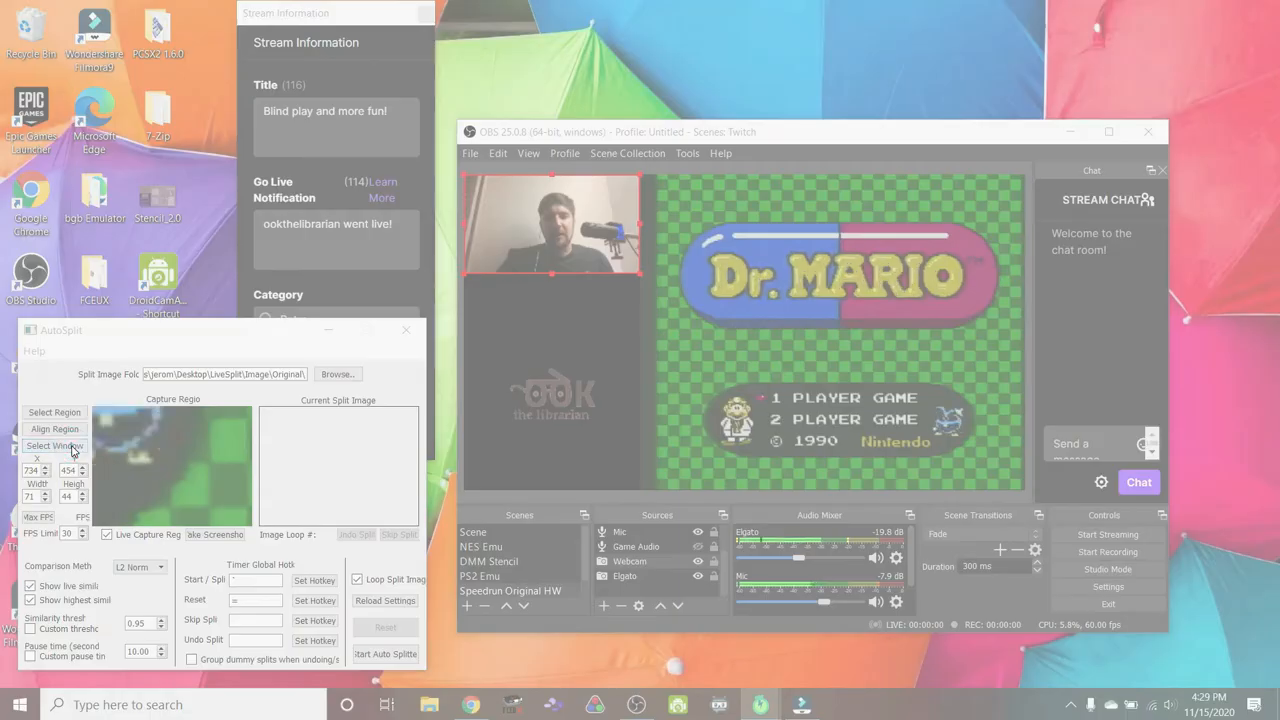
pyautogui.click(764, 338)
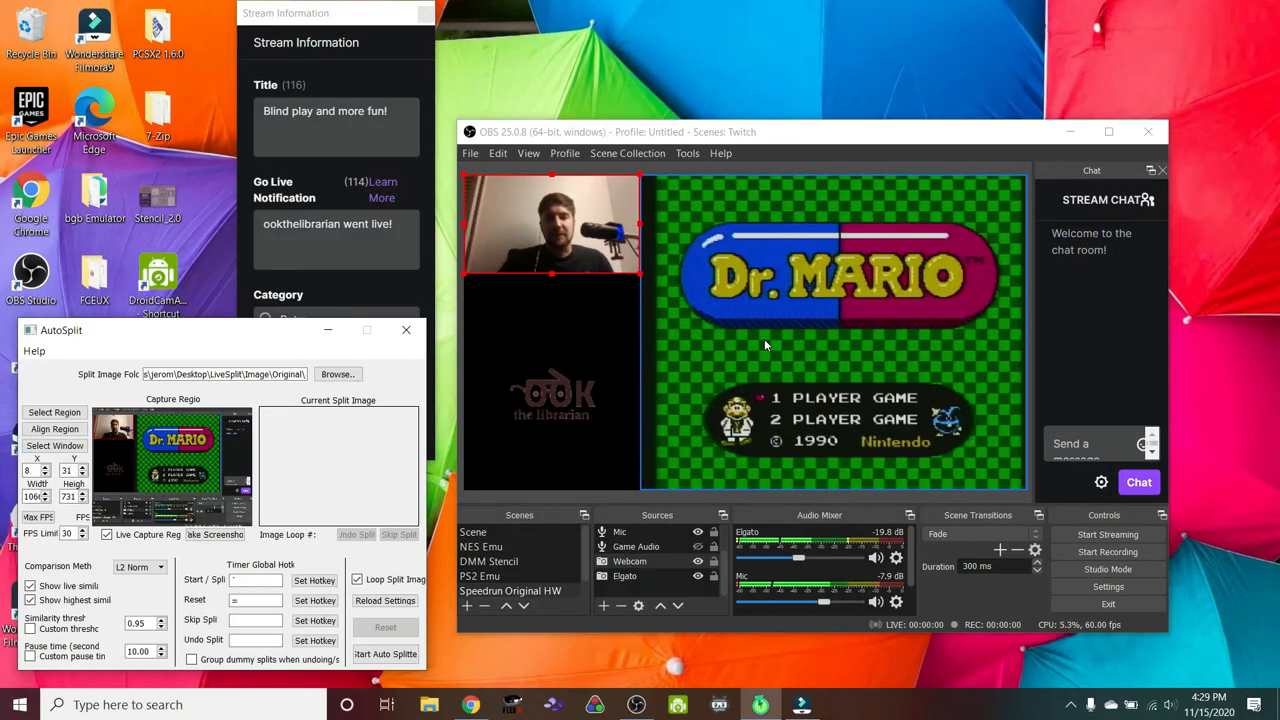
pyautogui.click(55, 413)
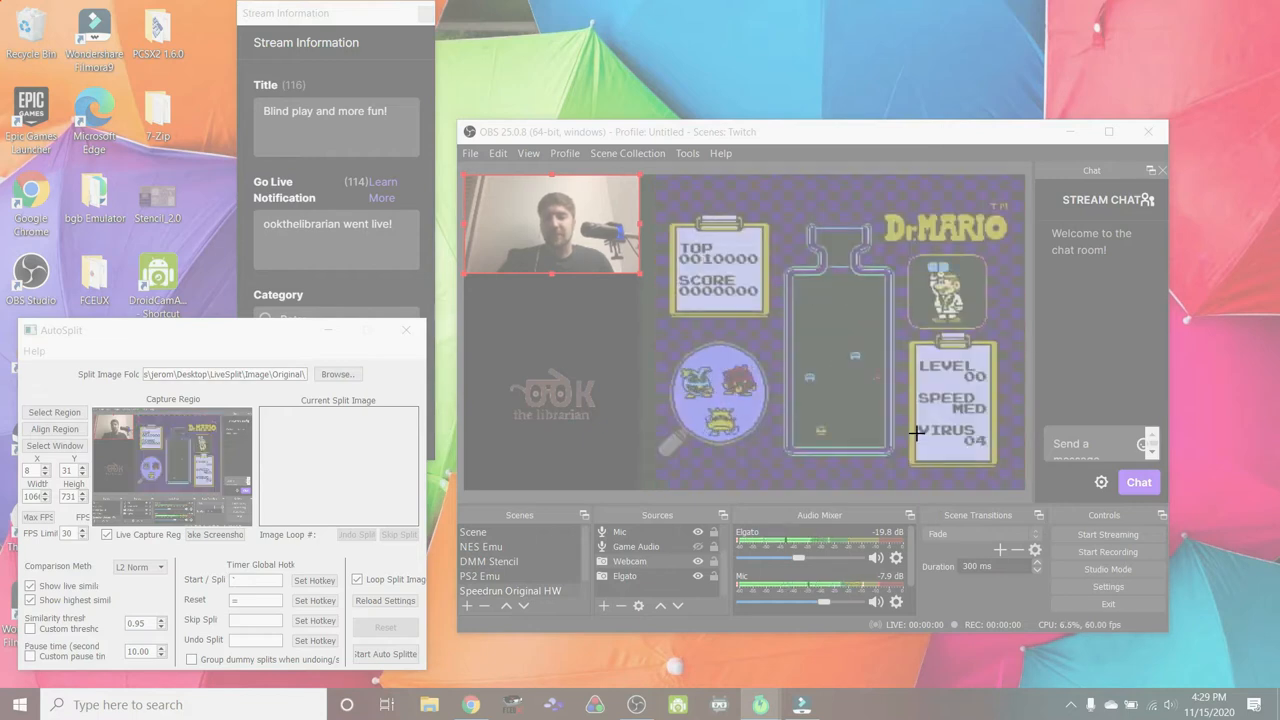
pyautogui.moveTo(916, 421); pyautogui.dragTo(991, 460)
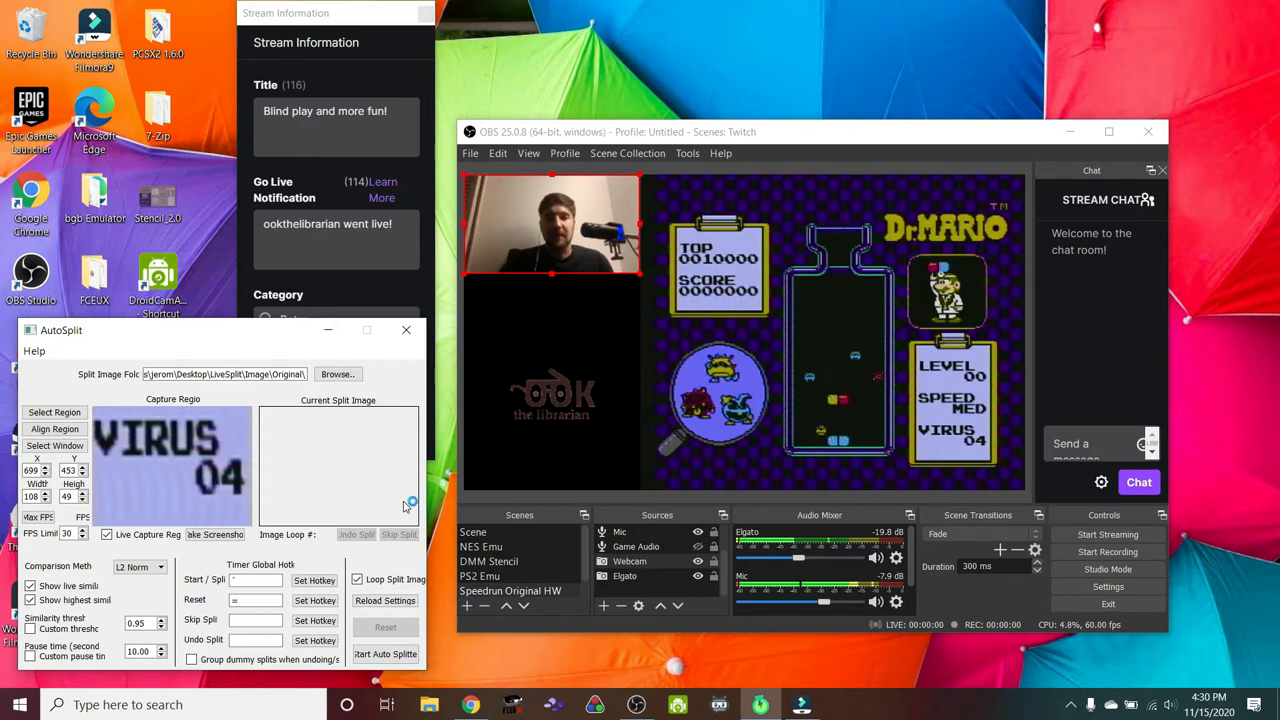
# Reselect the capture region around the "RUS" letters and number of the virus counter, about 70 by 47 pixels
pyautogui.click(72, 430)
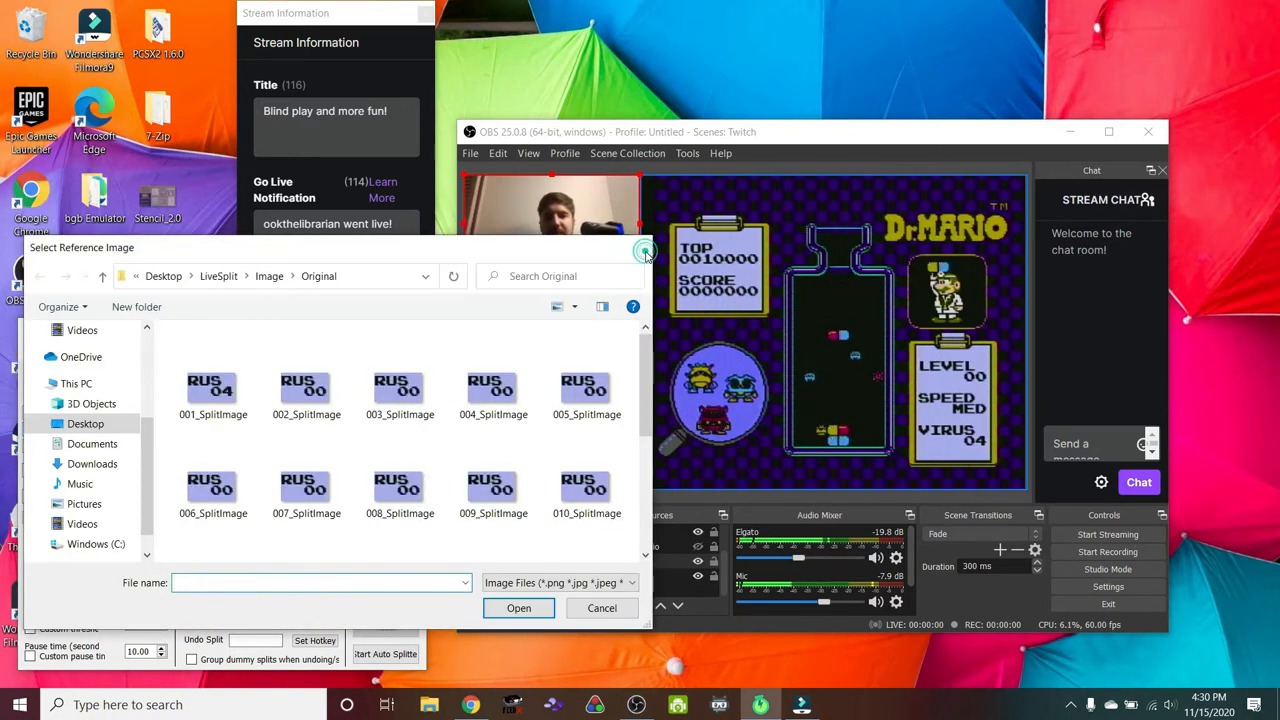
pyautogui.click(638, 246)
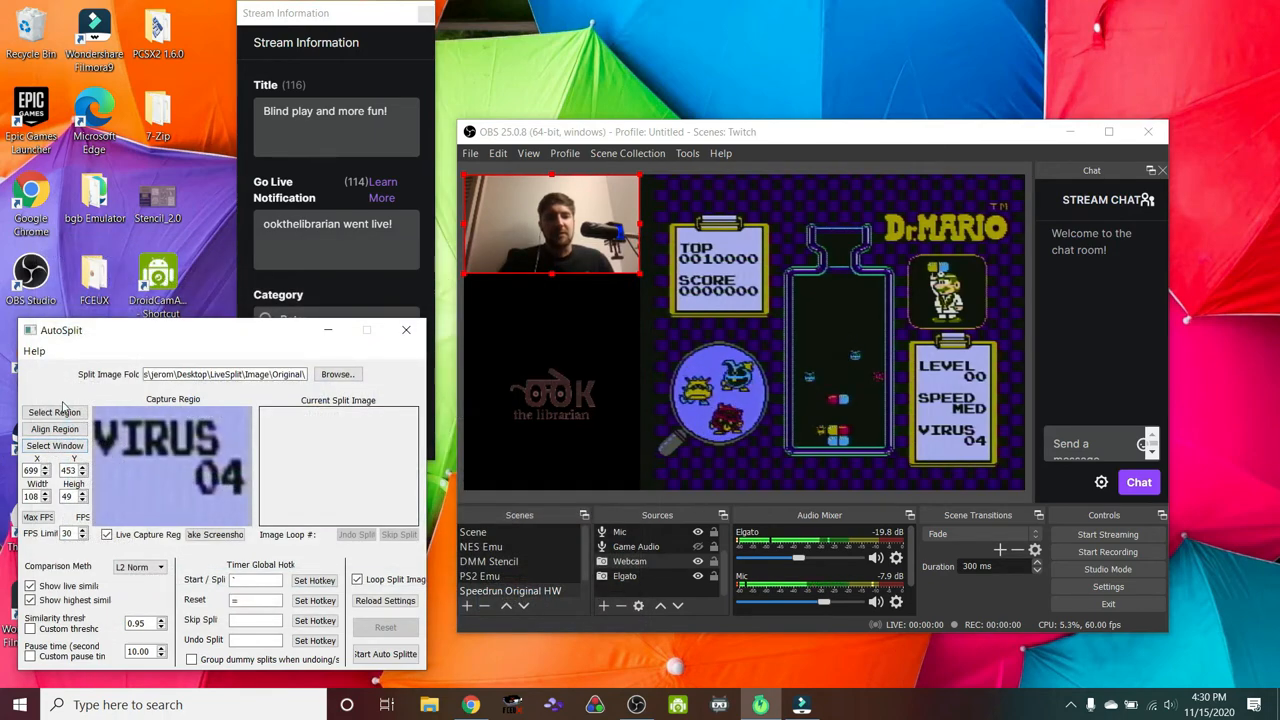
pyautogui.click(55, 412)
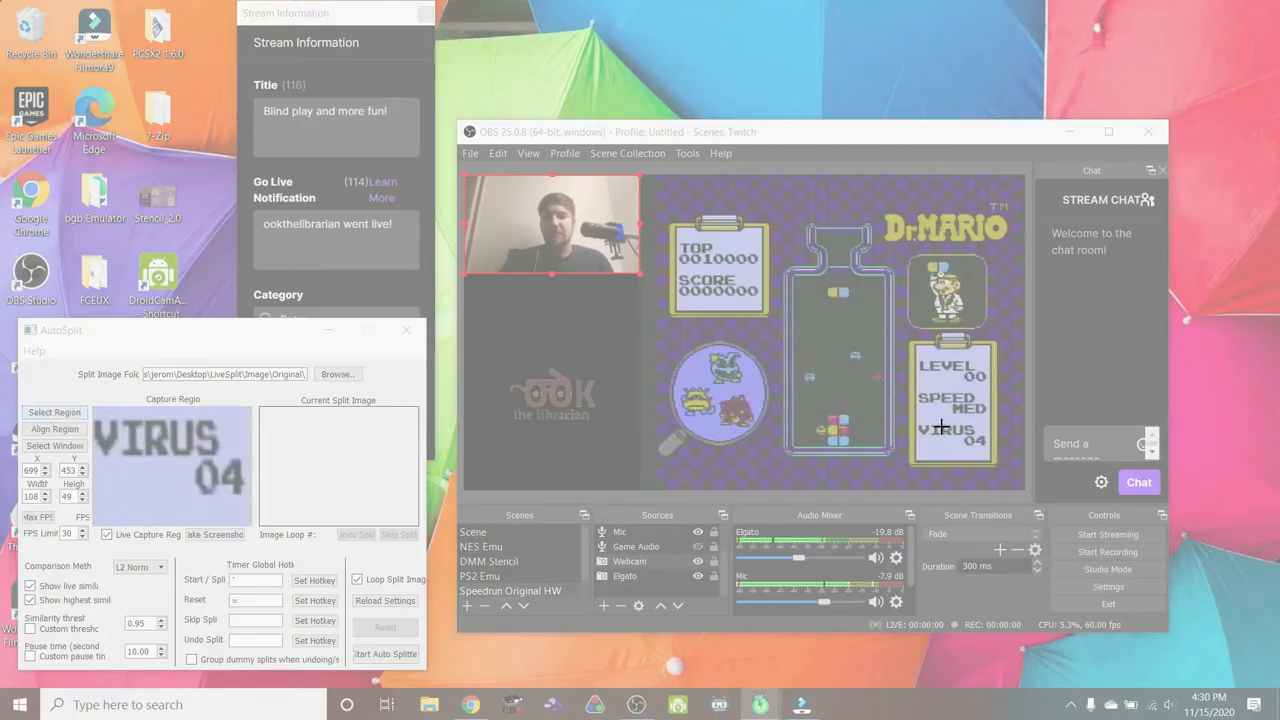
pyautogui.moveTo(940, 418); pyautogui.dragTo(991, 455)
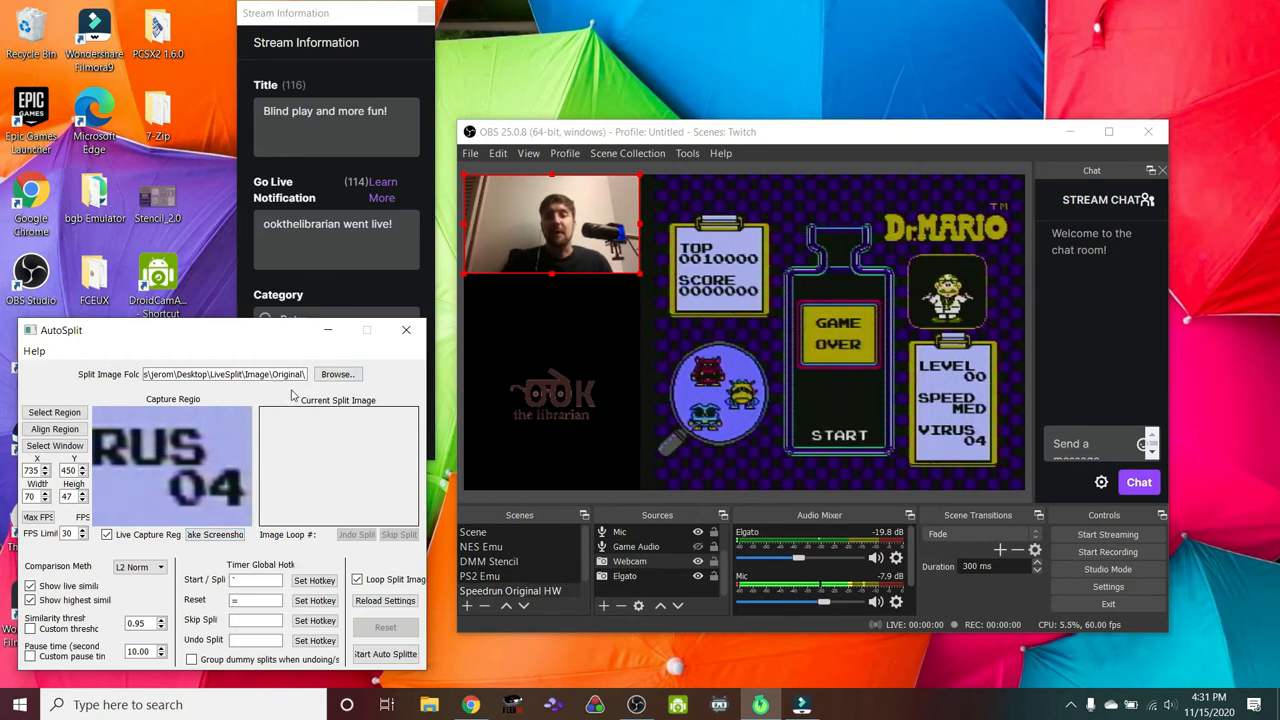
# Examine the split image folders available inside LiveSplit's Image folder
pyautogui.click(334, 374)
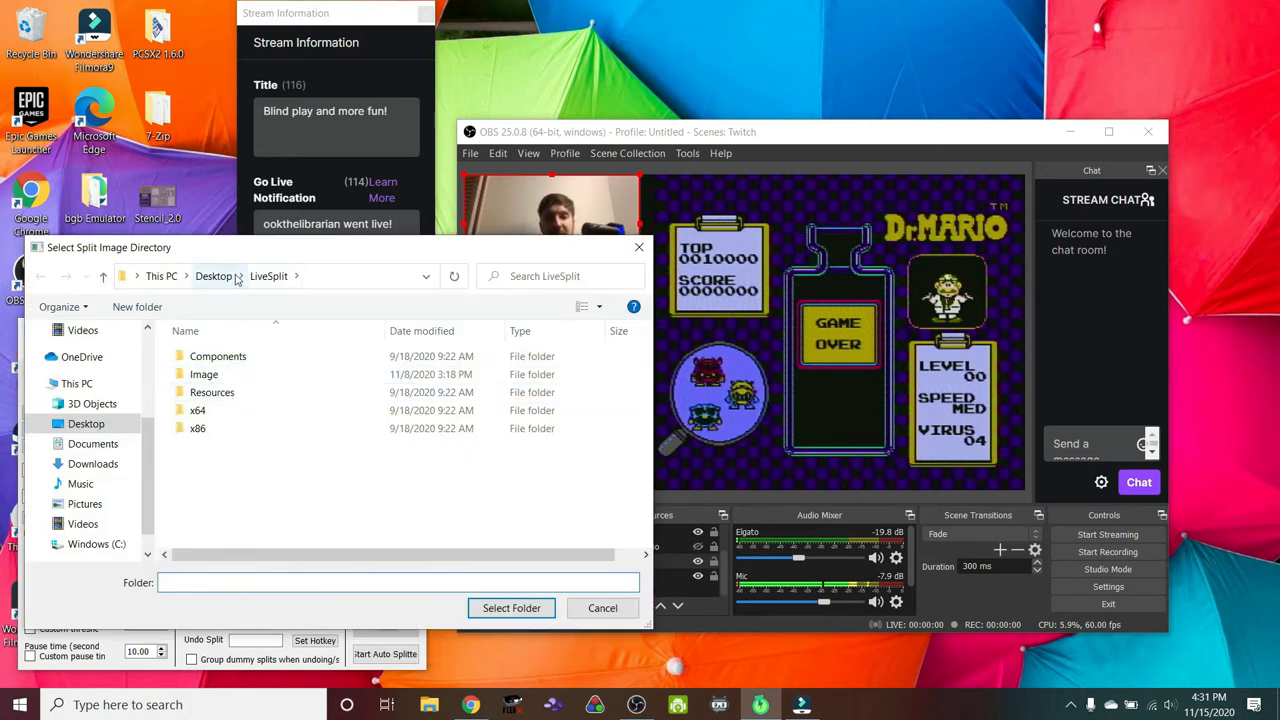
pyautogui.doubleClick(240, 374)
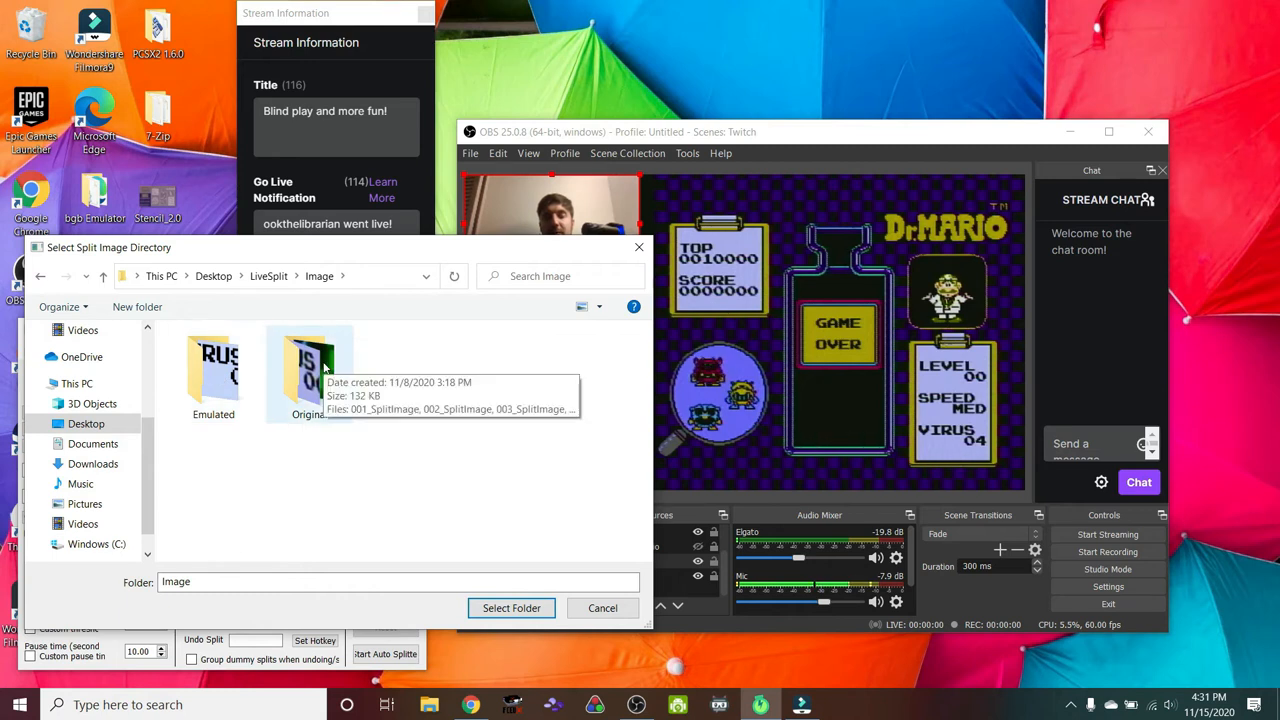
pyautogui.click(601, 608)
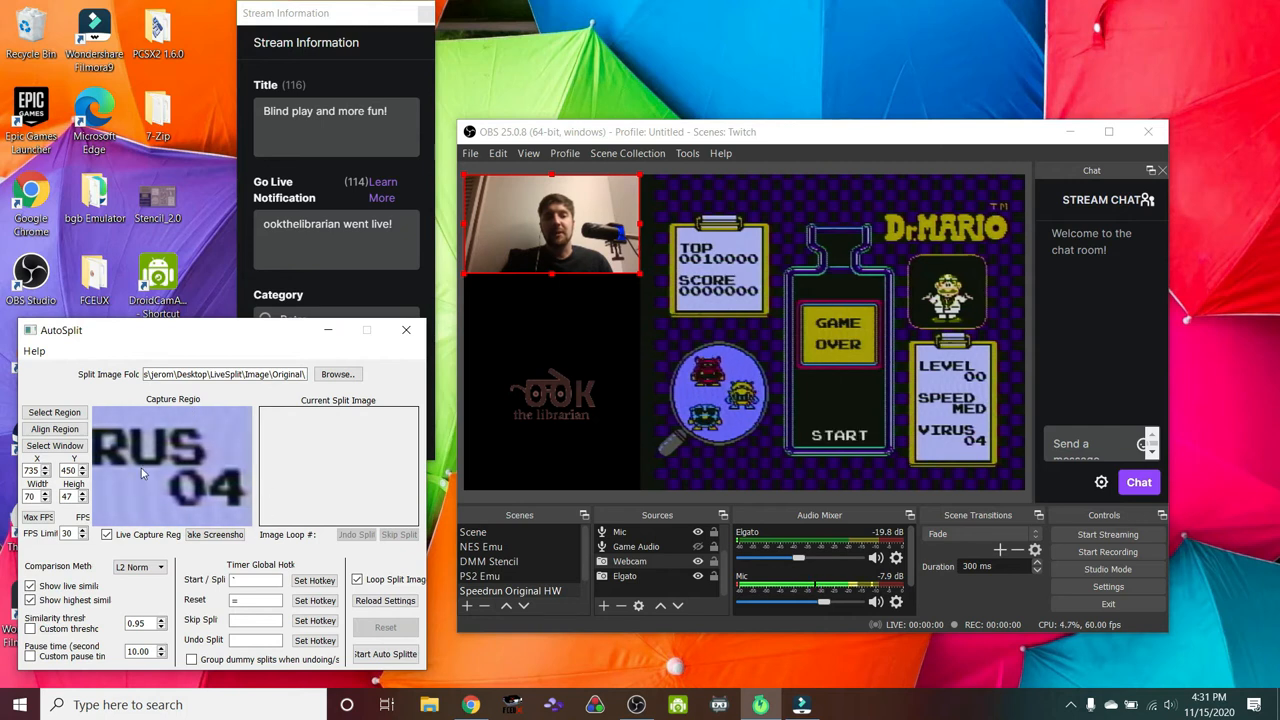
# Align the capture region using 001_SplitImage from the Original folder as the reference image
pyautogui.click(67, 430)
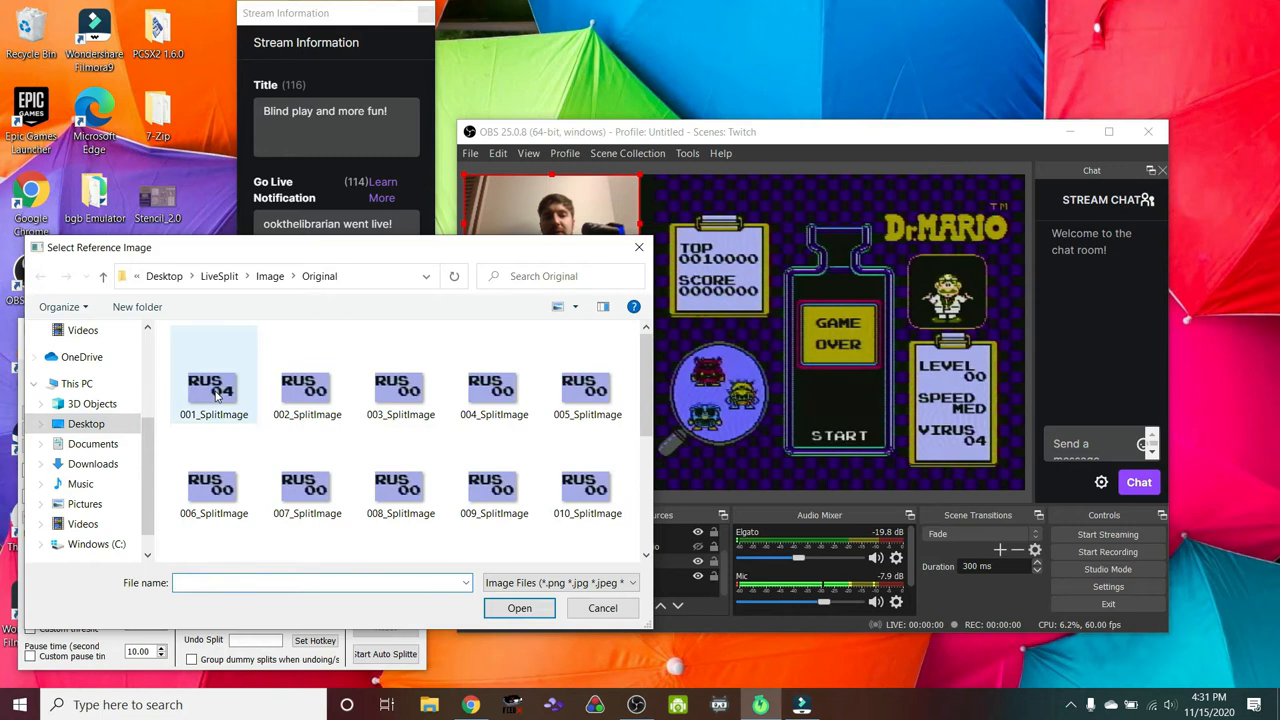
pyautogui.doubleClick(215, 396)
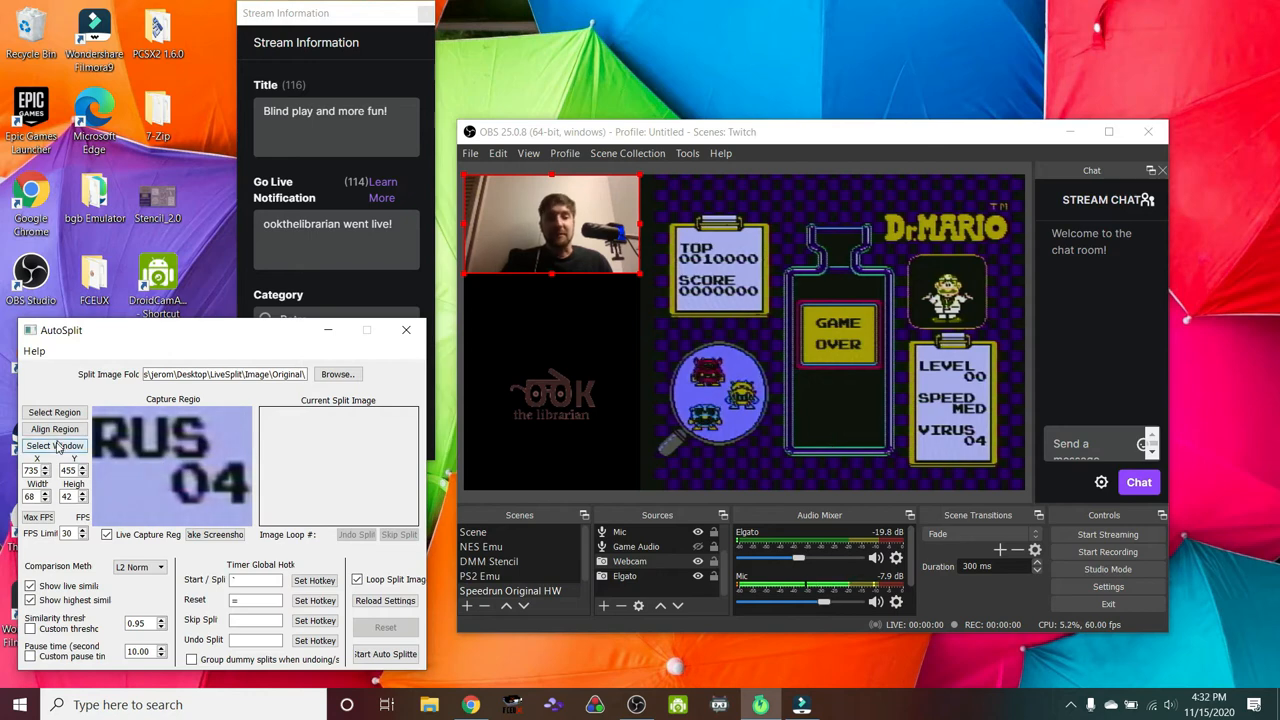
# Try to align a region of about 172 by 106 pixels around the GAME OVER box with the 001_SplitImage reference
pyautogui.click(66, 412)
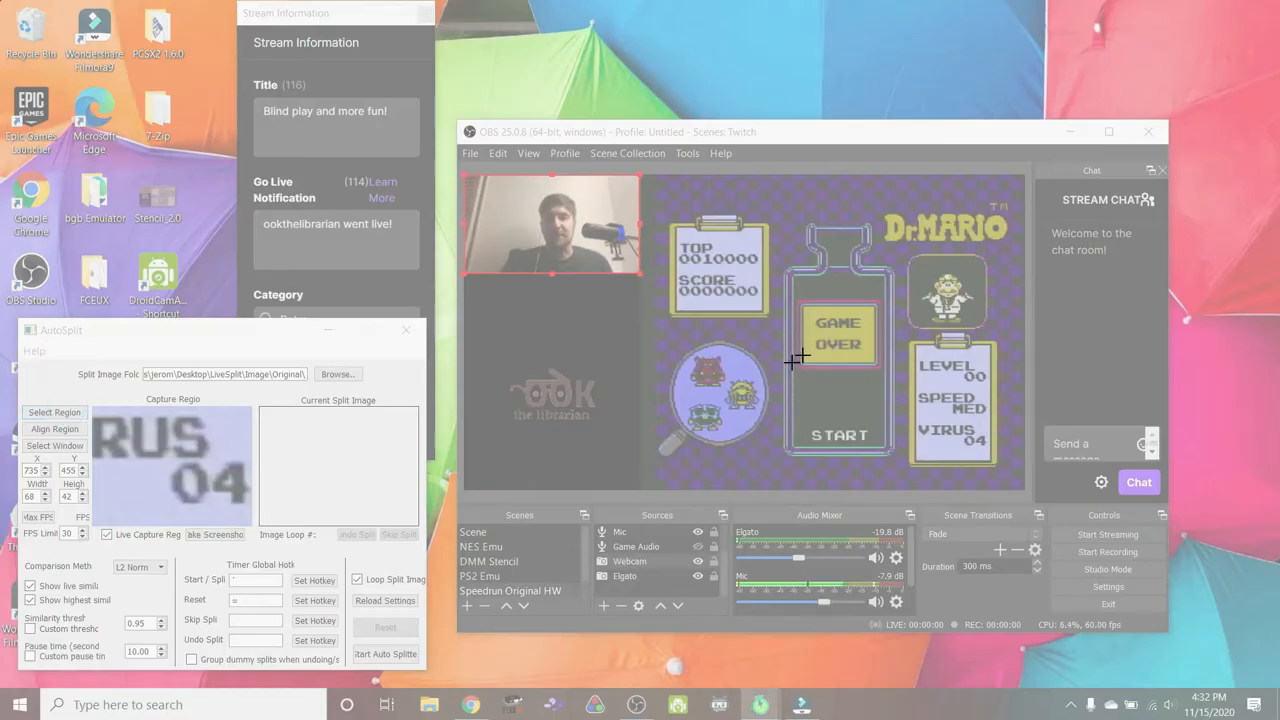
pyautogui.moveTo(808, 315); pyautogui.dragTo(923, 386)
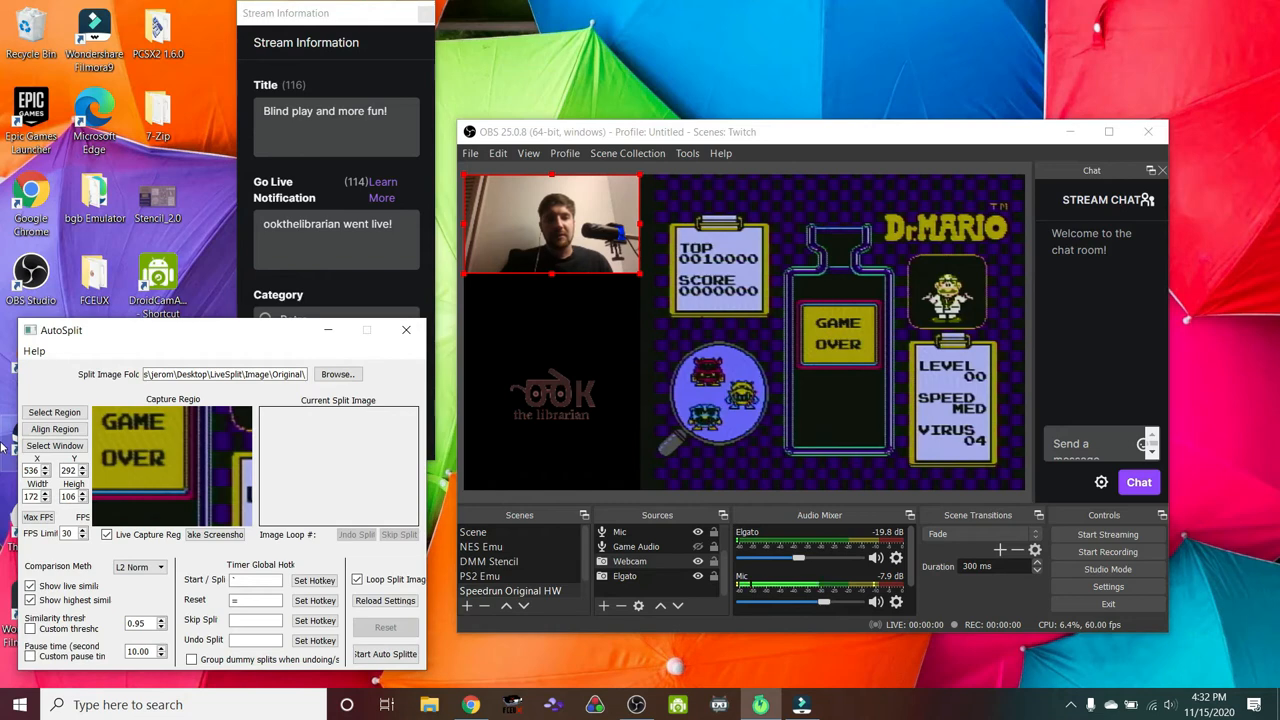
pyautogui.click(55, 428)
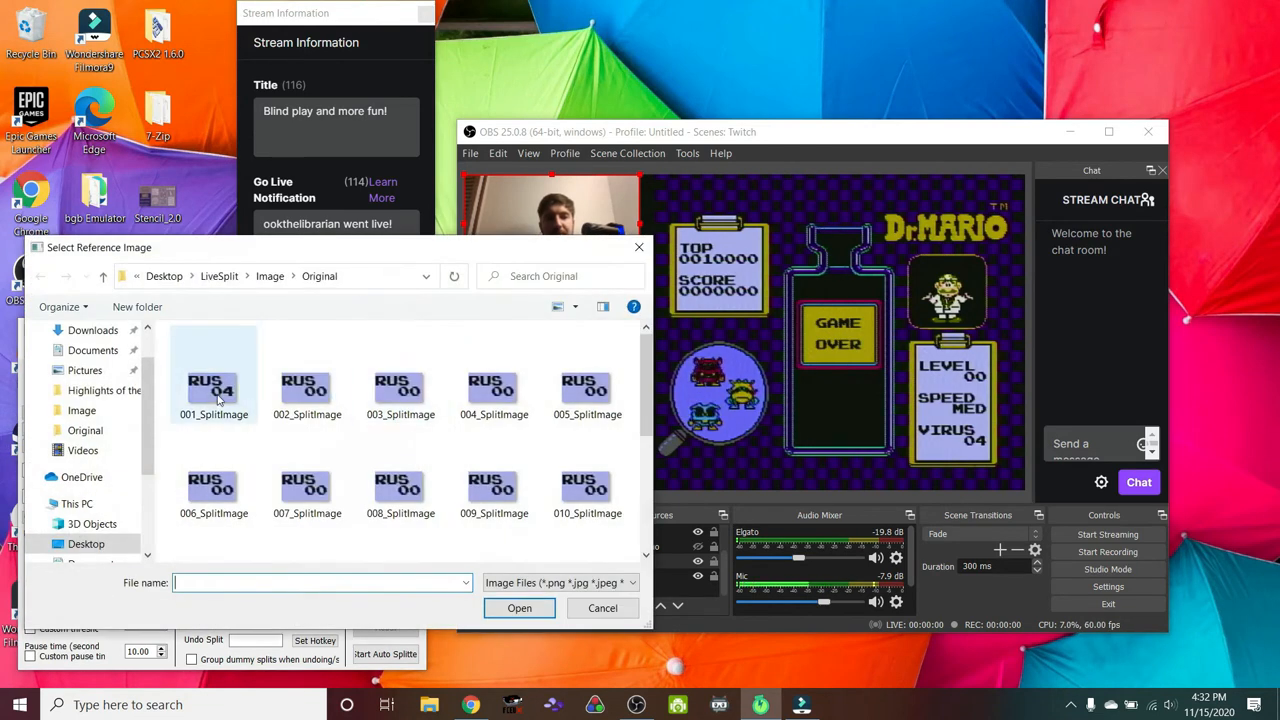
pyautogui.doubleClick(198, 394)
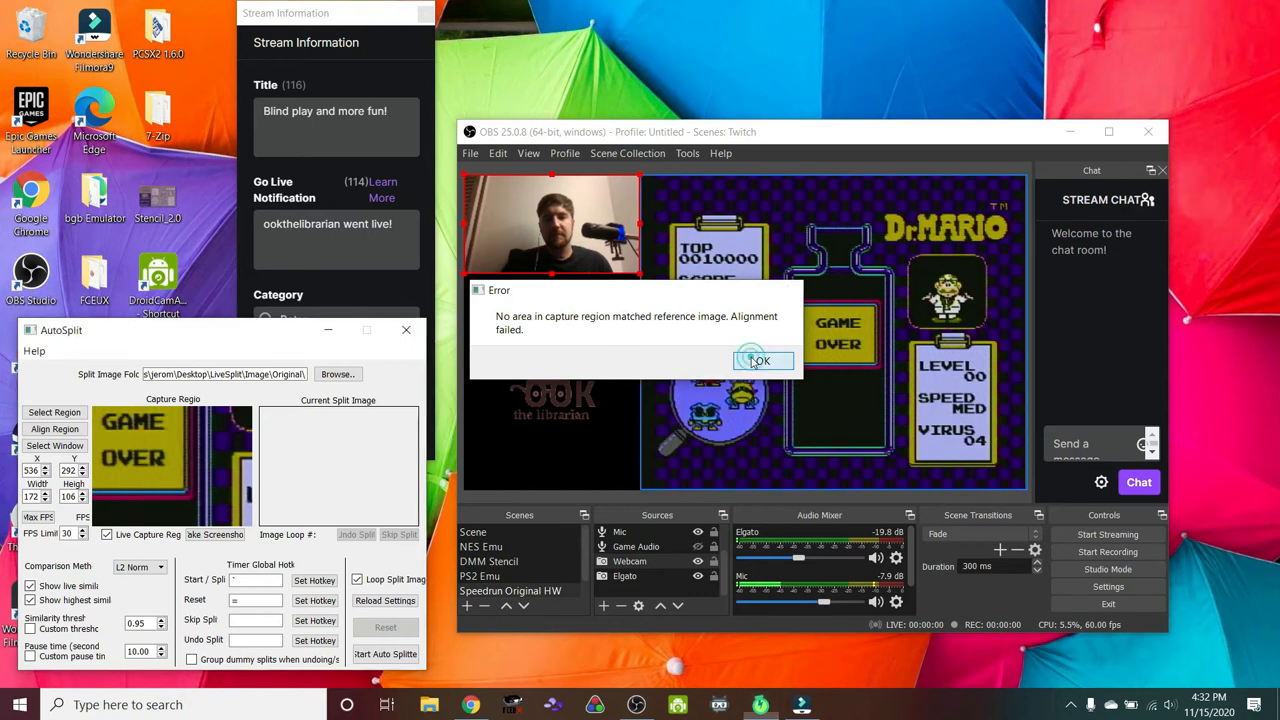
pyautogui.click(757, 361)
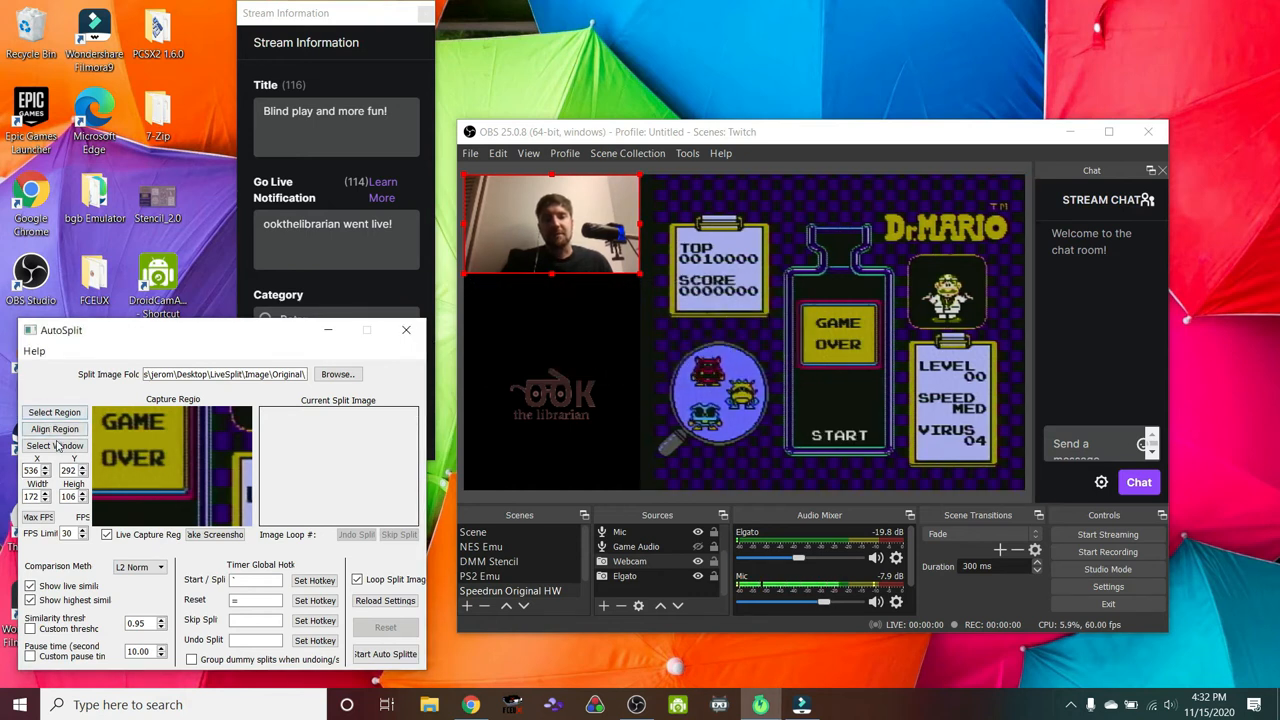
# Capture the entire OBS window as the region and align it using 001_SplitImage as the reference image
pyautogui.click(56, 447)
pyautogui.click(573, 273)
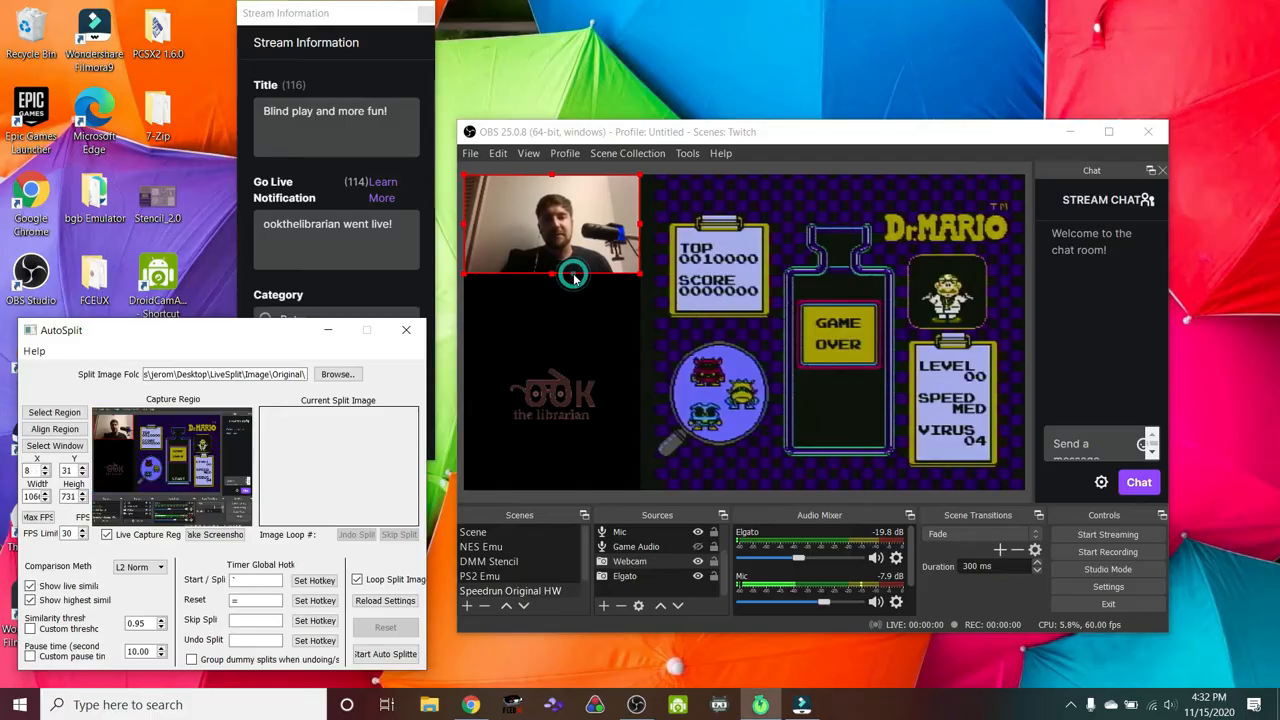
pyautogui.click(74, 430)
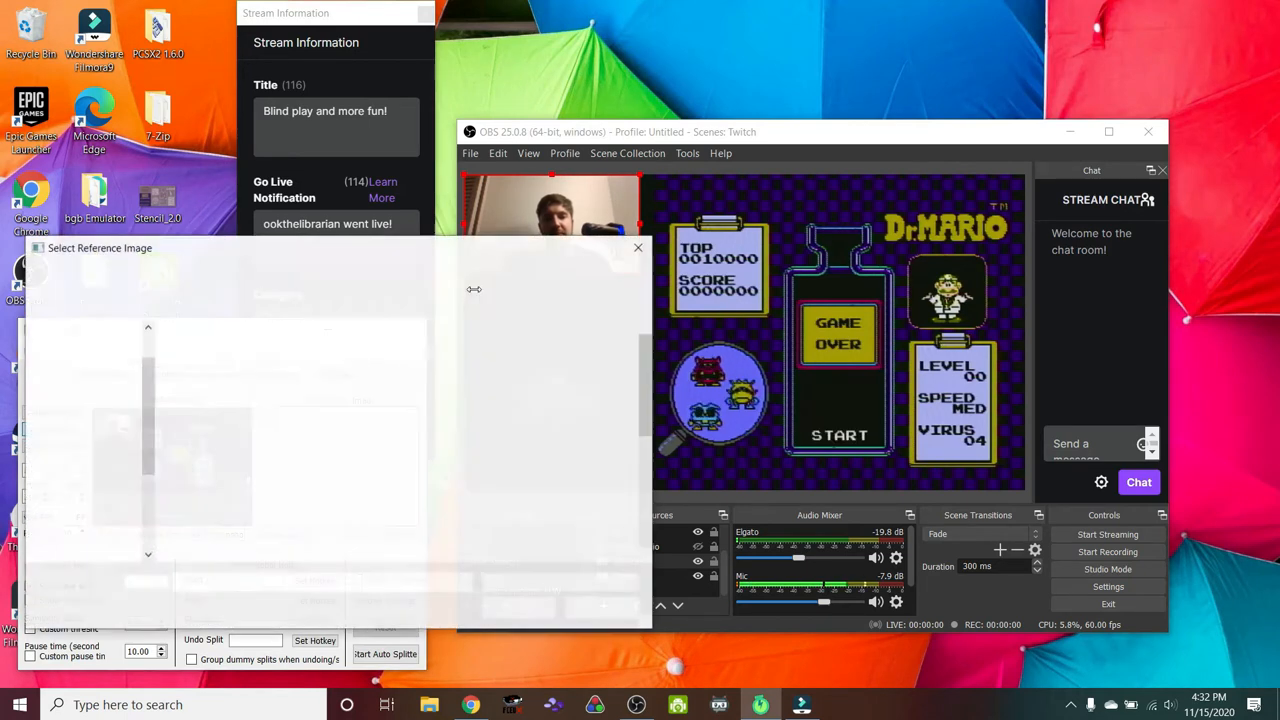
pyautogui.doubleClick(213, 392)
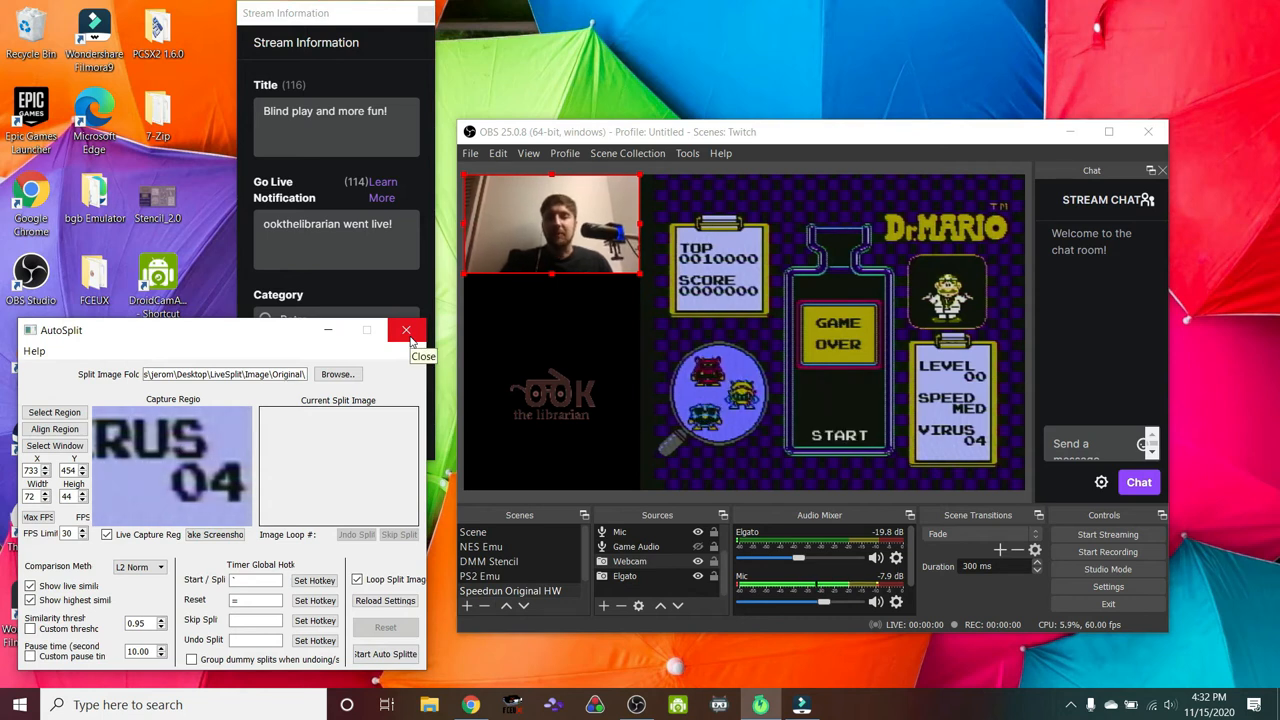
# Minimize AutoSplit and OBS, and examine the split images in LiveSplit's Image/Original folder
pyautogui.click(327, 330)
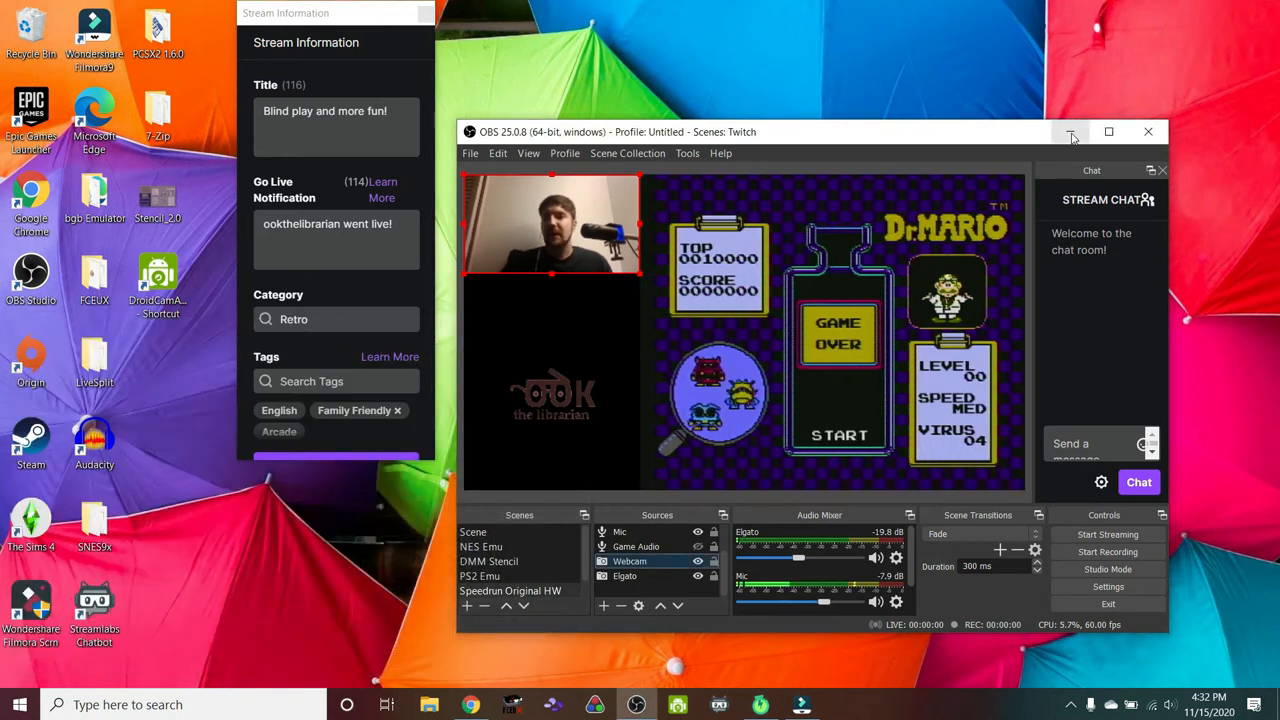
pyautogui.click(1069, 131)
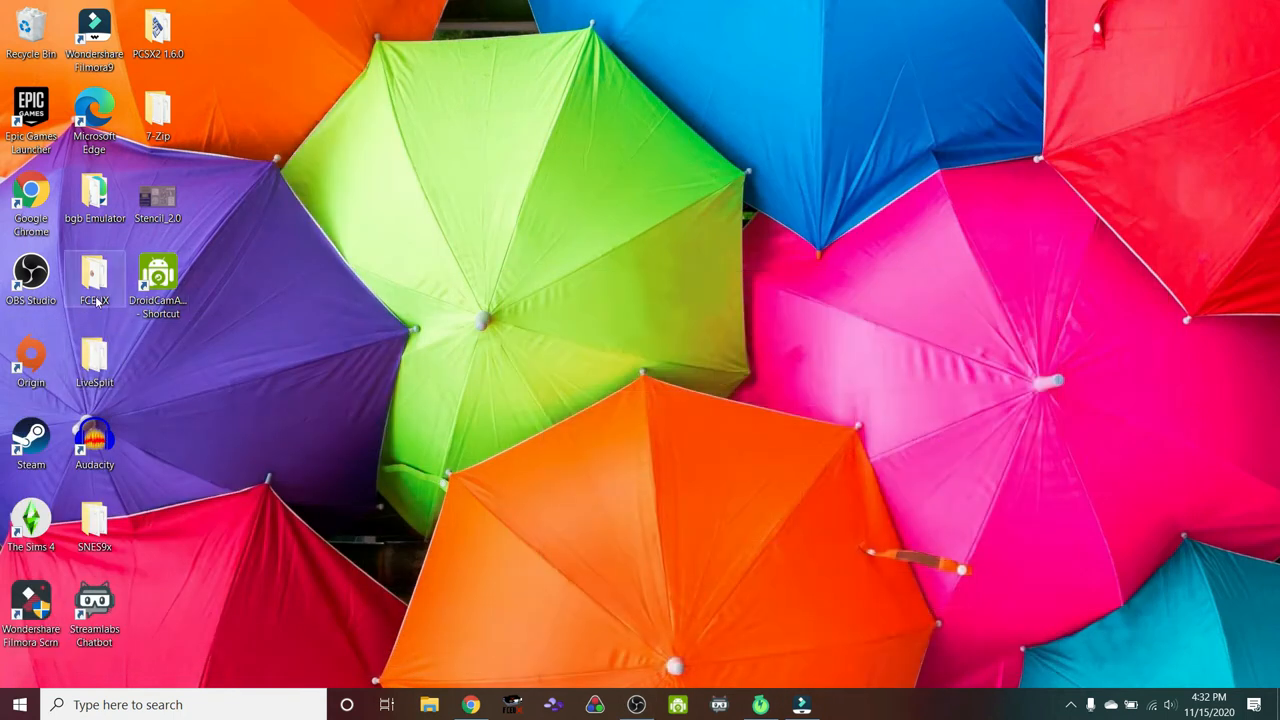
pyautogui.doubleClick(95, 362)
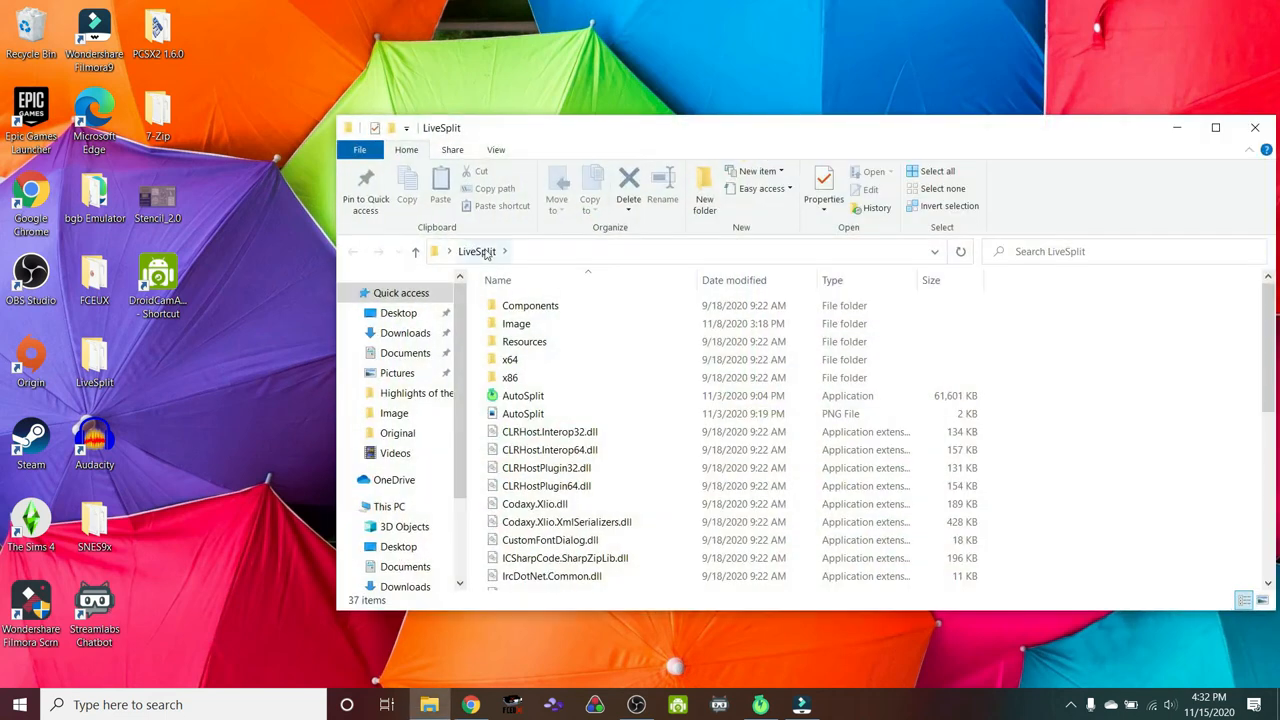
pyautogui.doubleClick(532, 332)
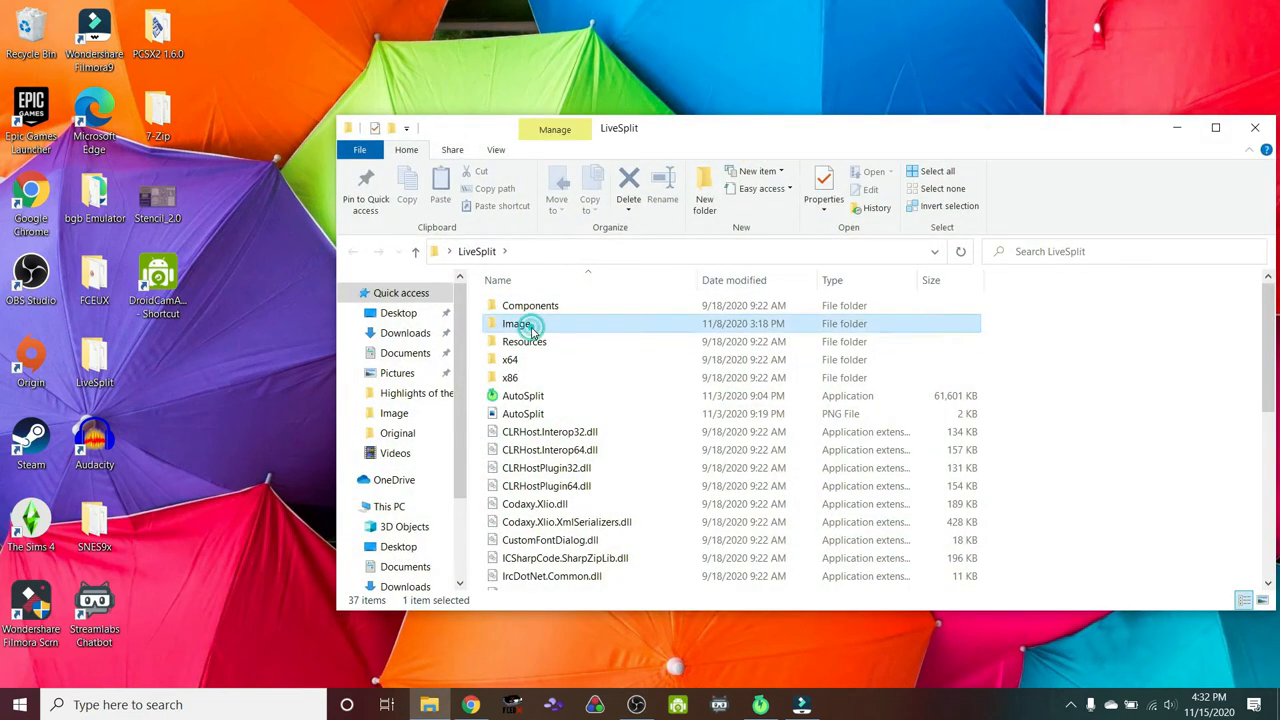
pyautogui.doubleClick(610, 322)
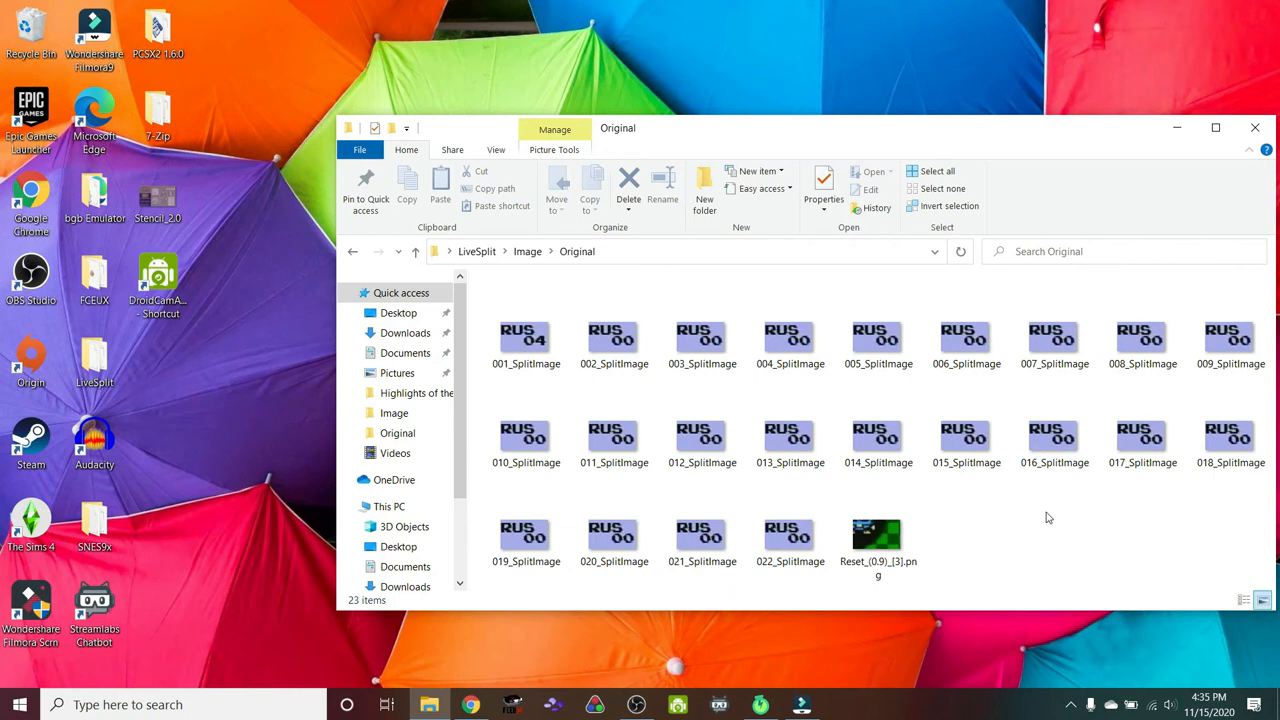
# Bring back AutoSplit, OBS and the LiveSplit timer, placing the timer in the desktop's upper-right corner clear of the game preview
pyautogui.click(760, 705)
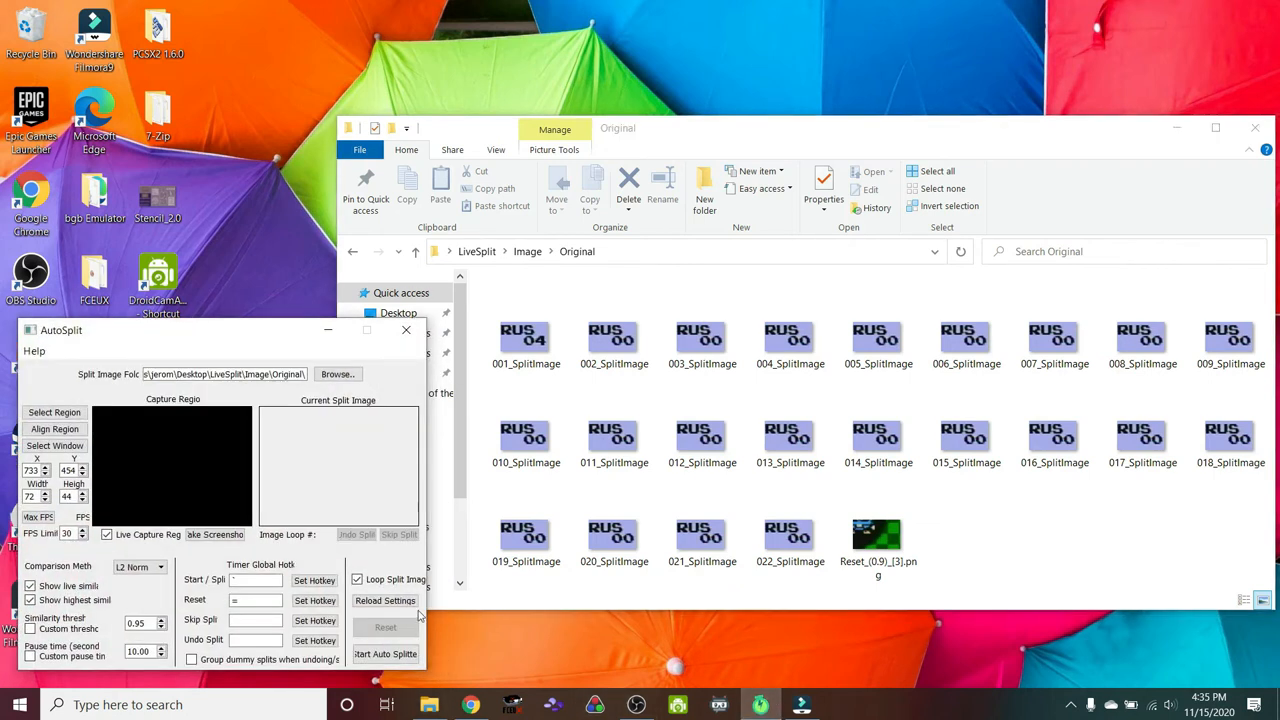
pyautogui.click(637, 705)
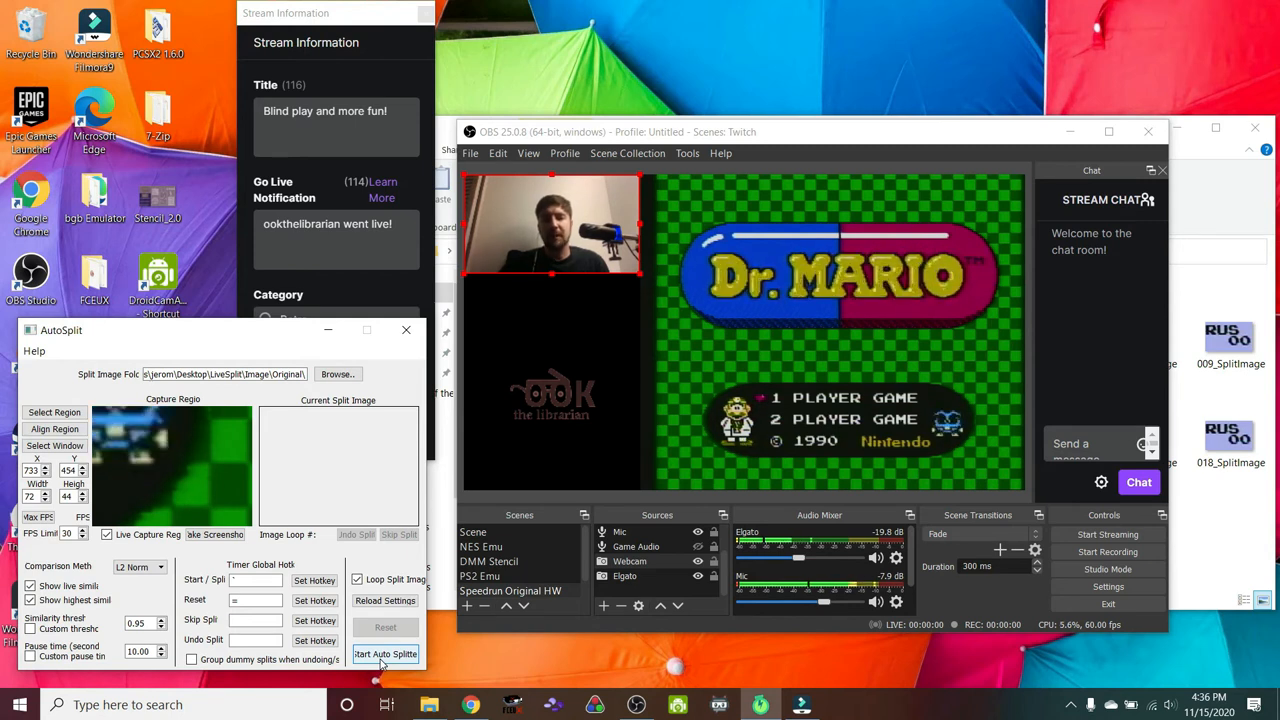
pyautogui.click(607, 712)
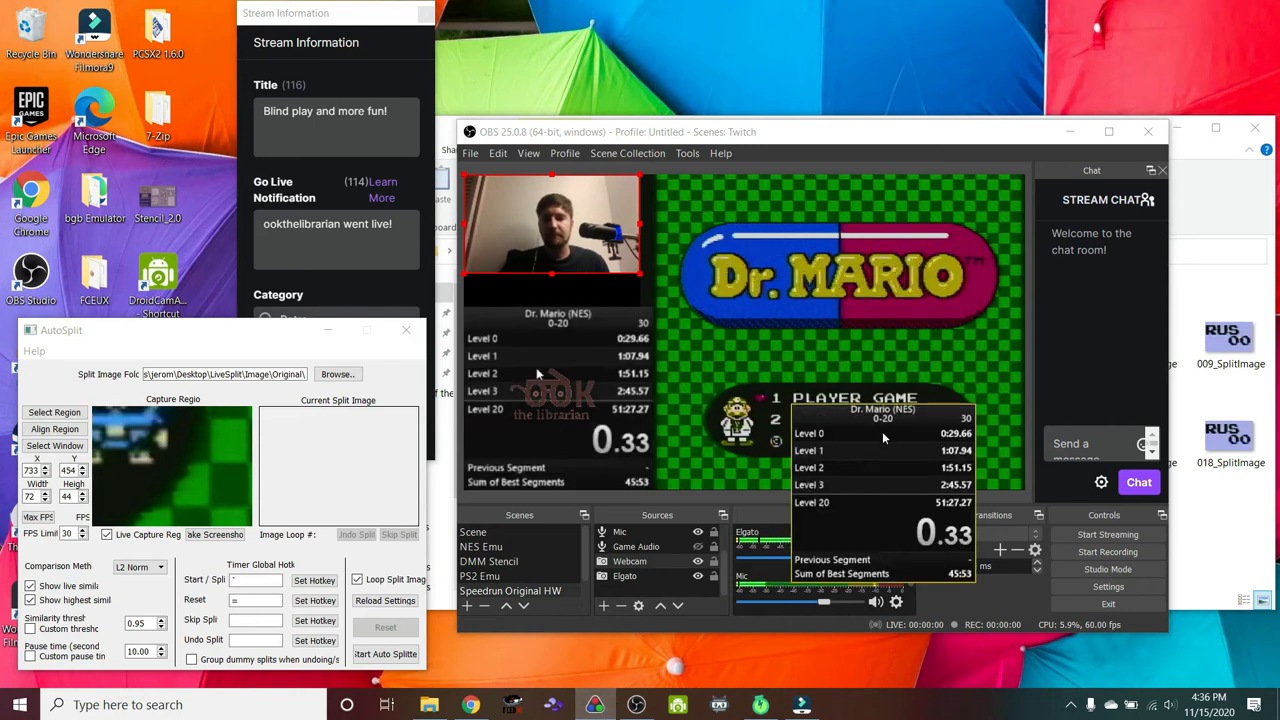
pyautogui.moveTo(901, 419); pyautogui.dragTo(1185, 50)
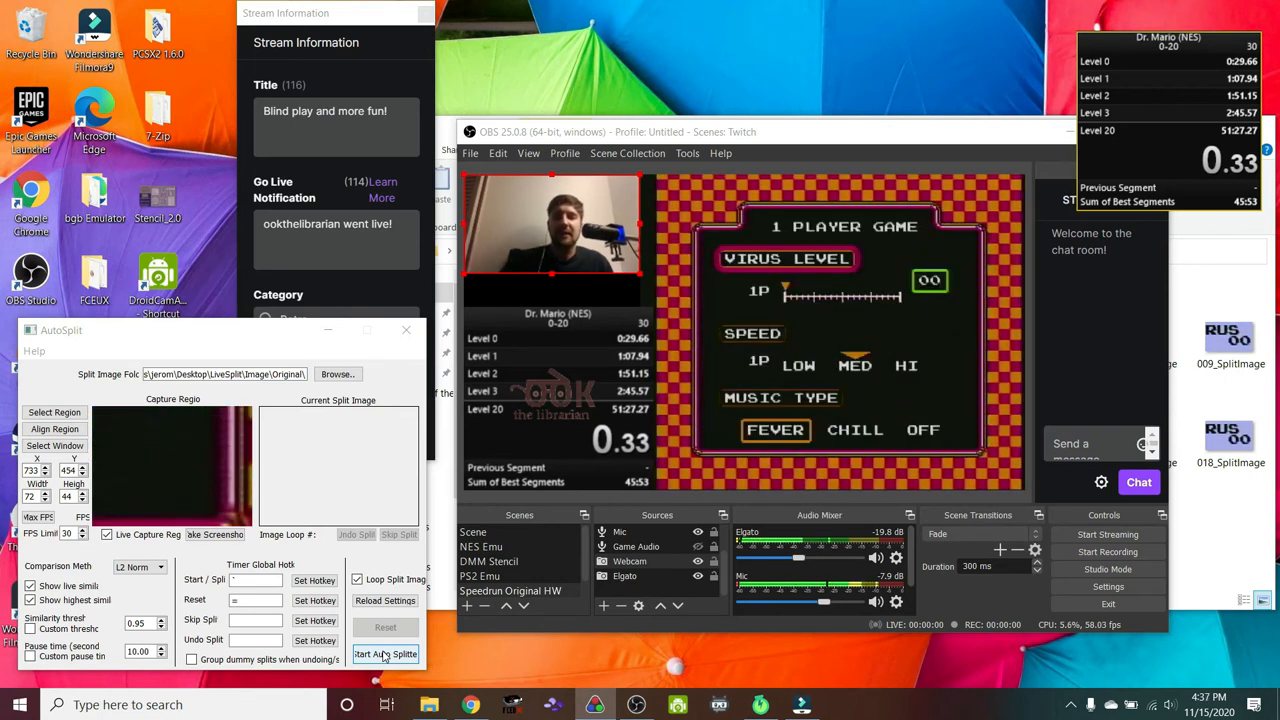
# Test the auto splitter on a Dr. Mario level 0 game and reset it
pyautogui.click(383, 655)
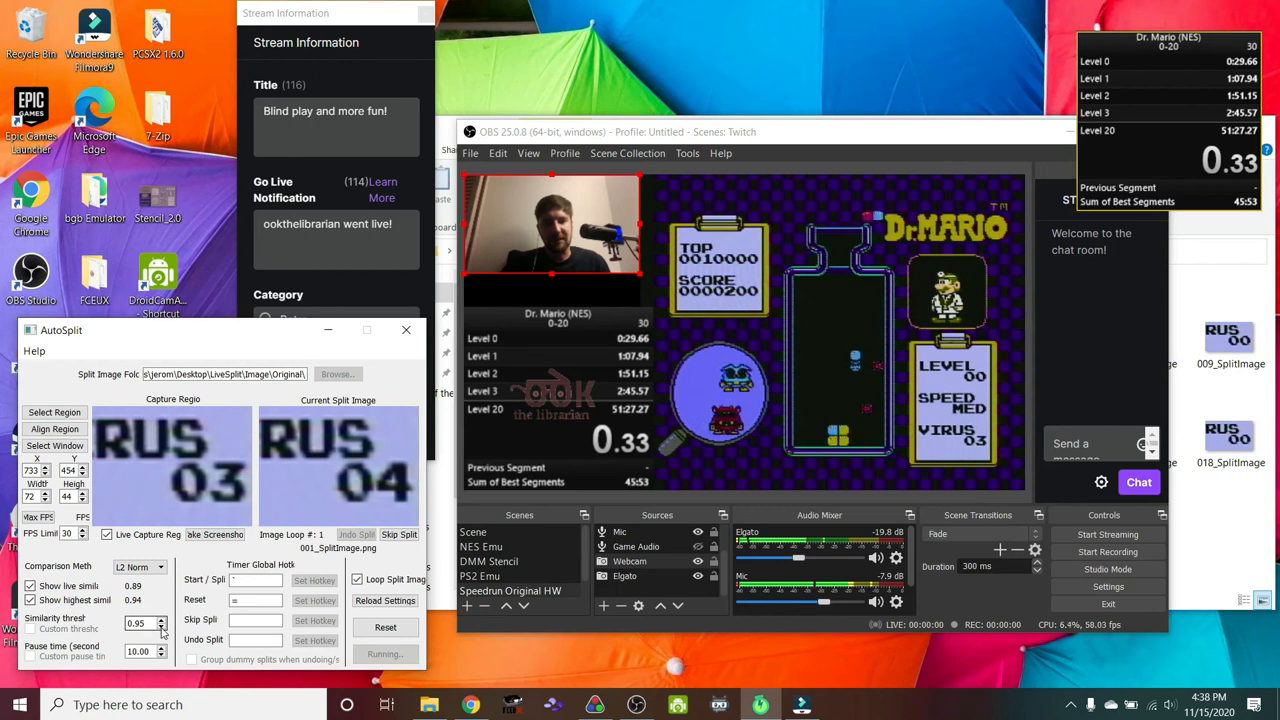
pyautogui.click(365, 635)
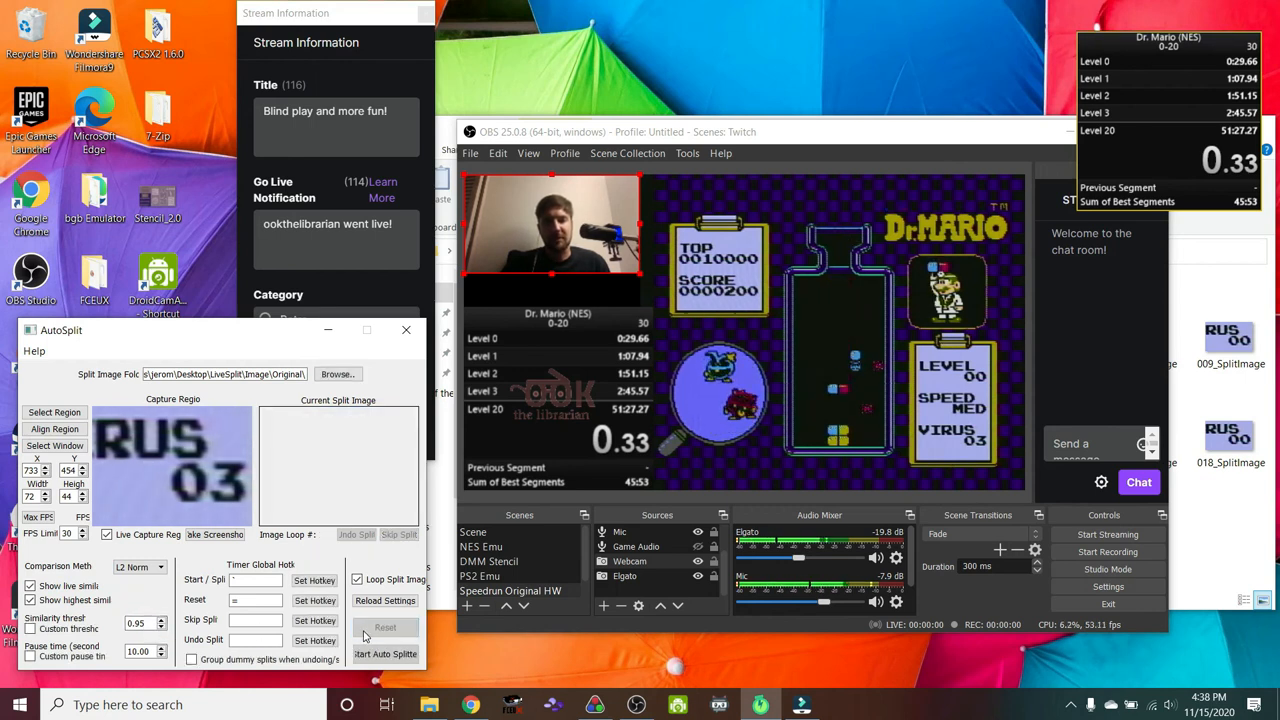
# Set the similarity threshold to 0.94 and run the auto splitter on a new Dr. Mario game, ending with a reset
pyautogui.click(160, 627)
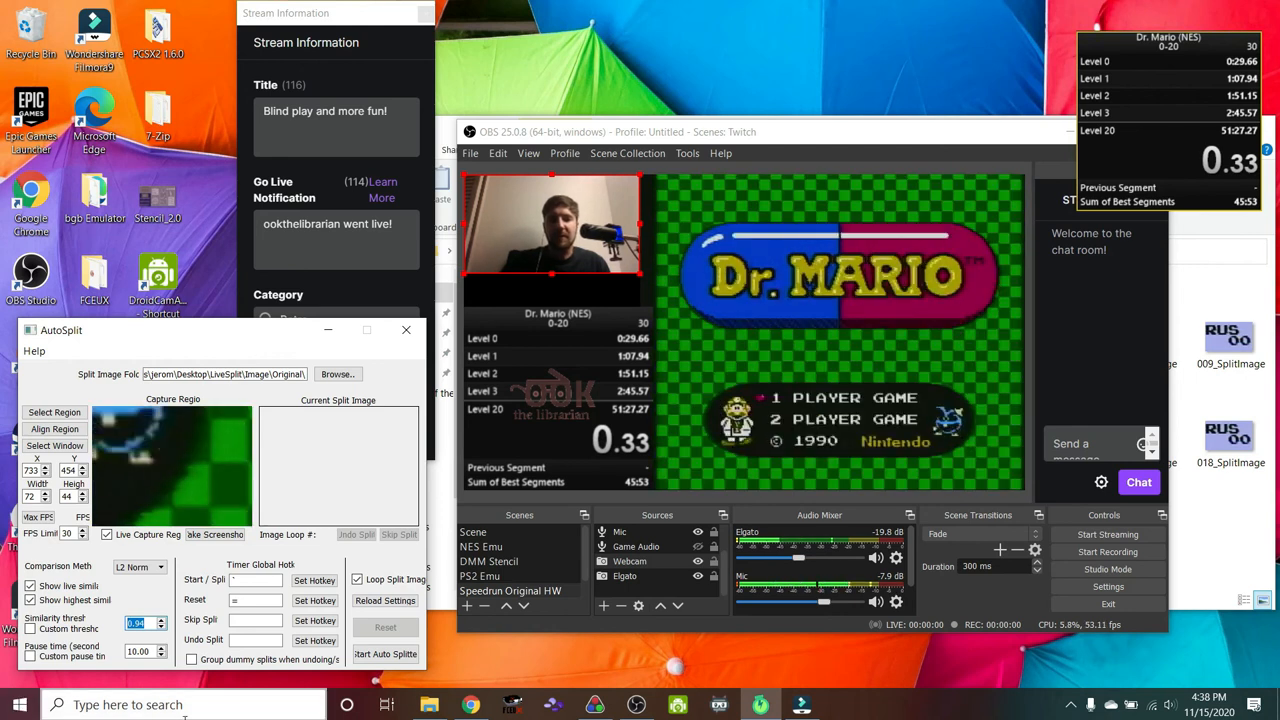
pyautogui.click(398, 659)
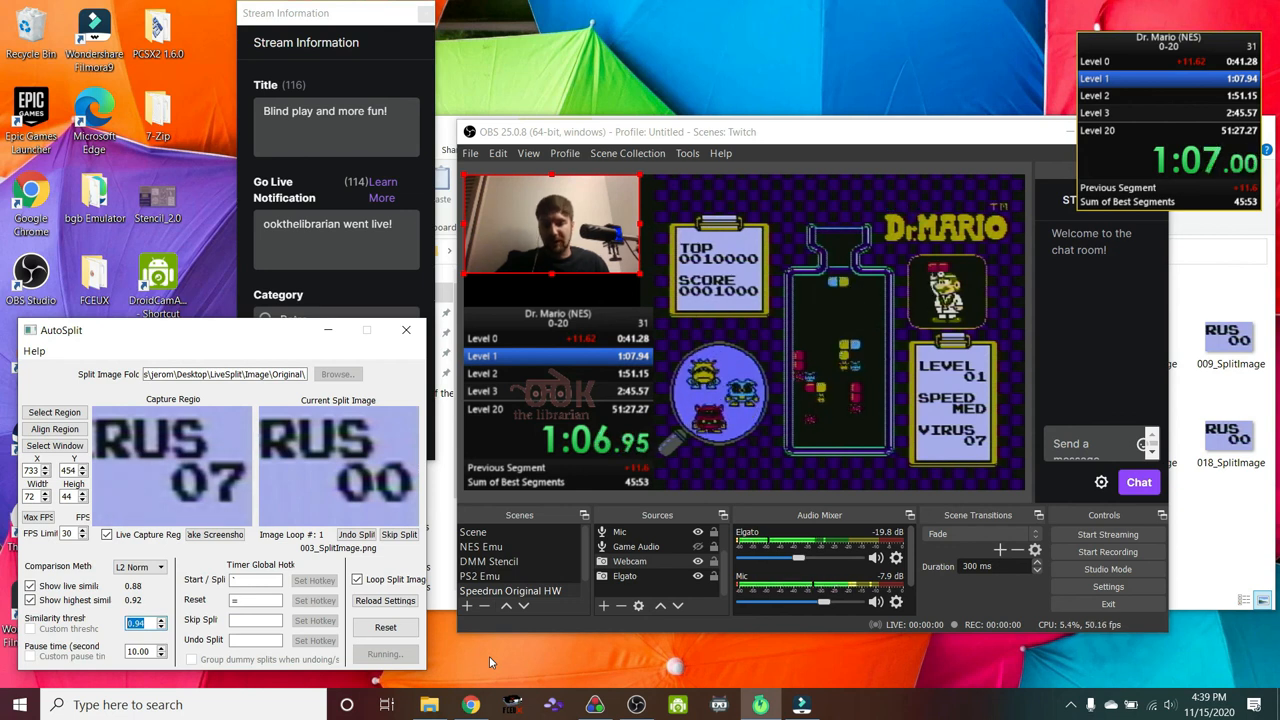
pyautogui.press('=')
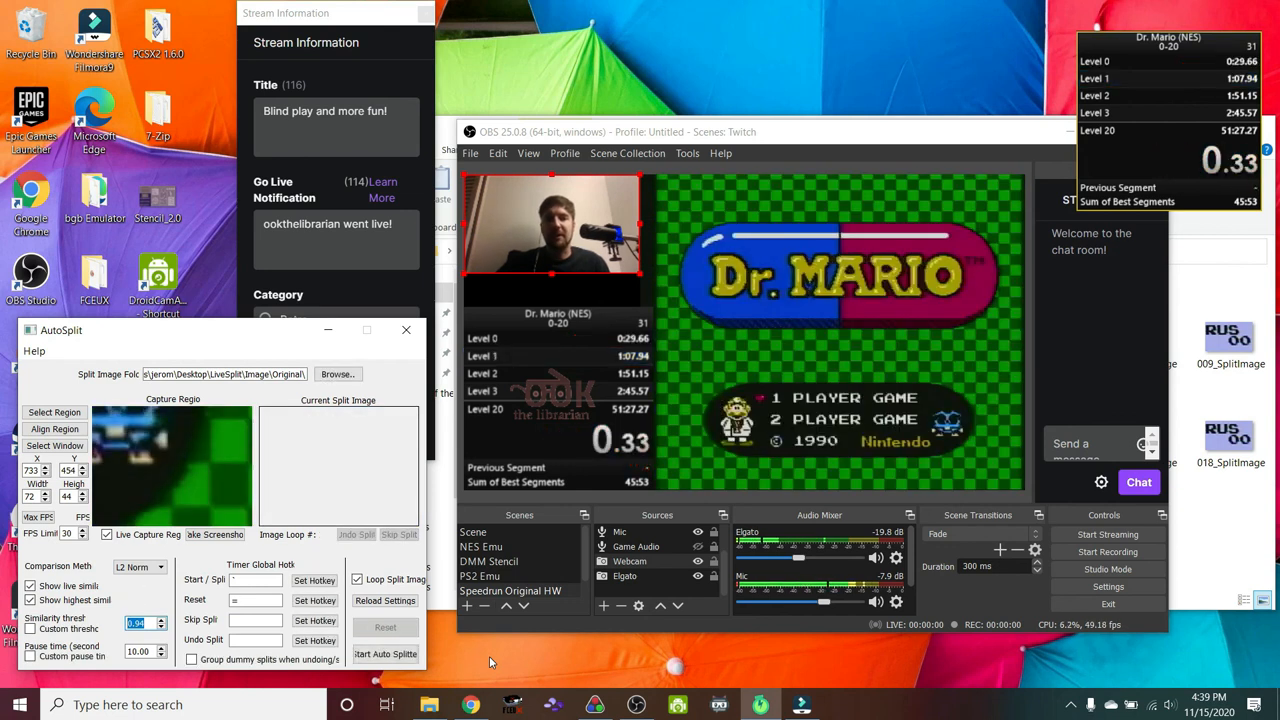